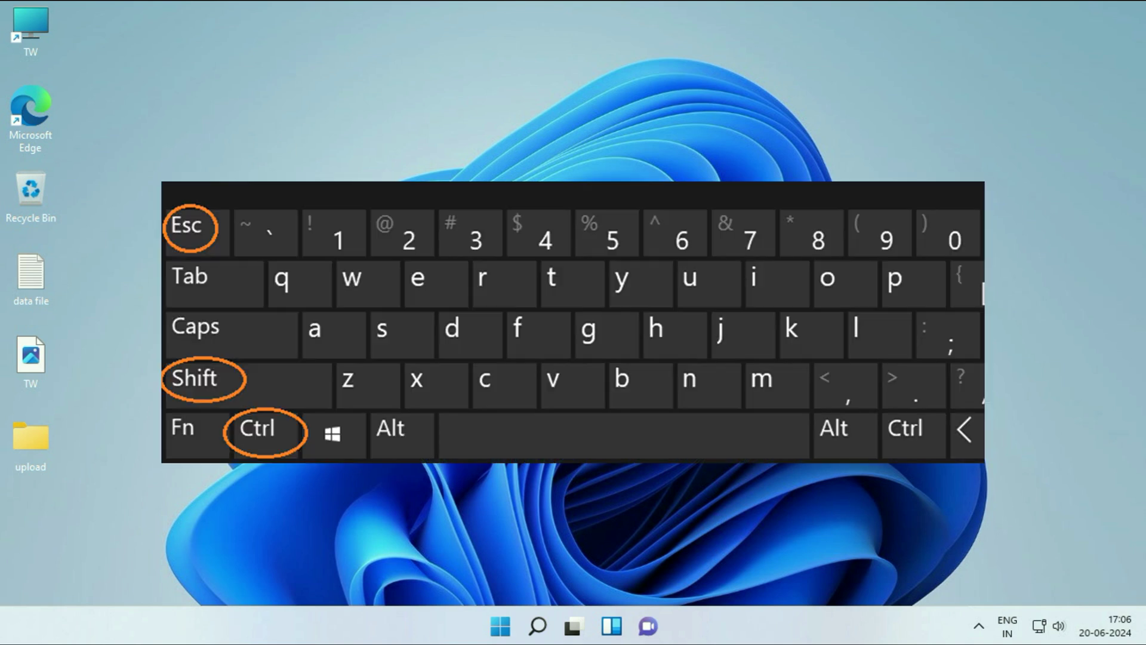
Open Task Manager in its detailed view, showing the Startup apps list
key(ctrl+shift+Escape)
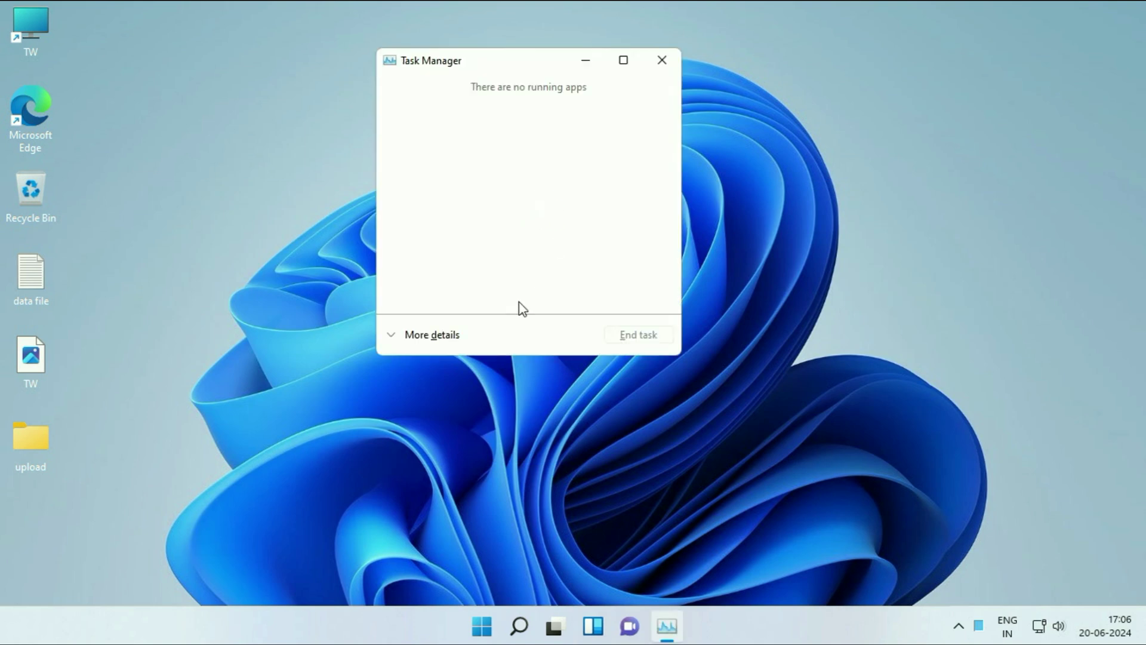
click(394, 339)
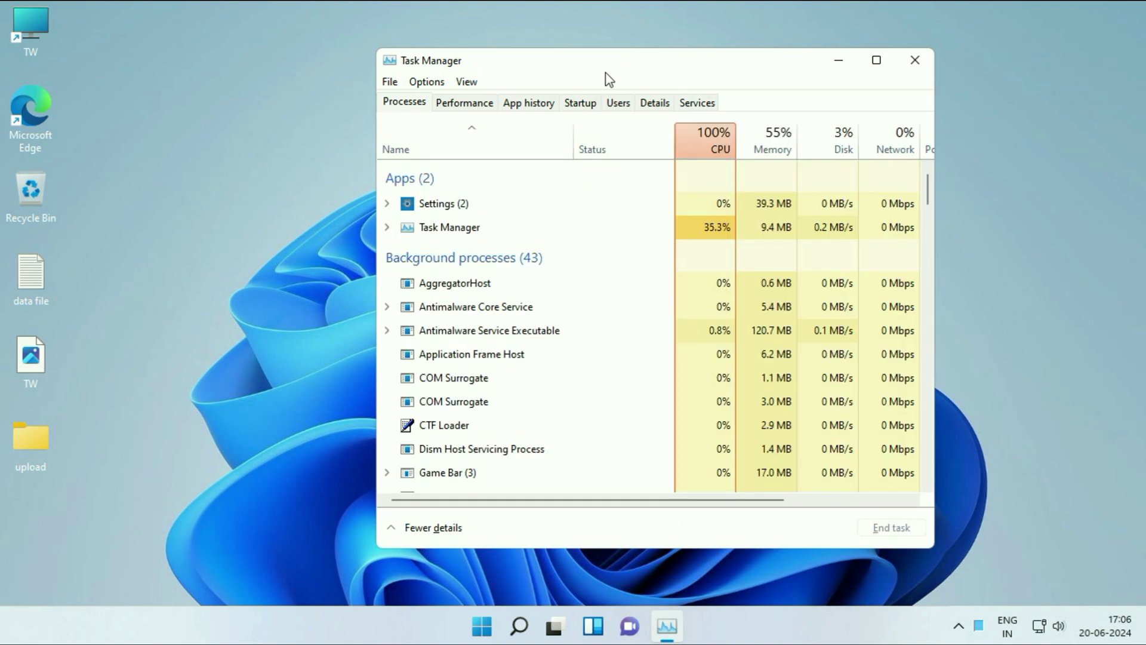
click(576, 106)
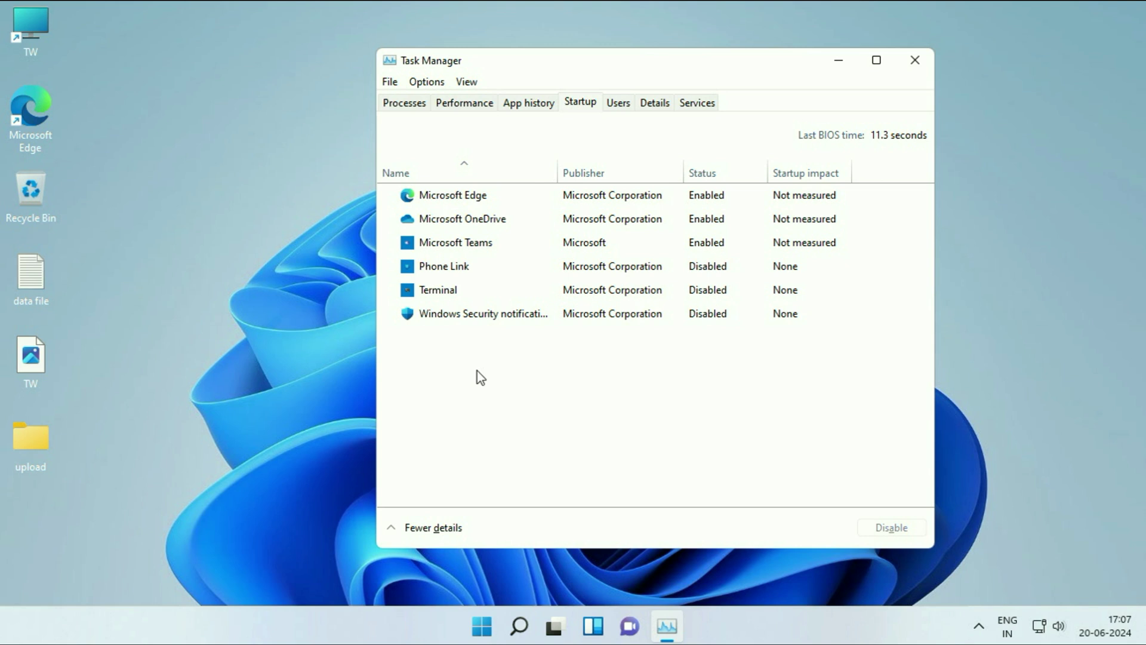
Disable Microsoft Edge and Microsoft OneDrive at startup, leave Teams unchanged, and close Task Manager
right_click(686, 199)
click(731, 207)
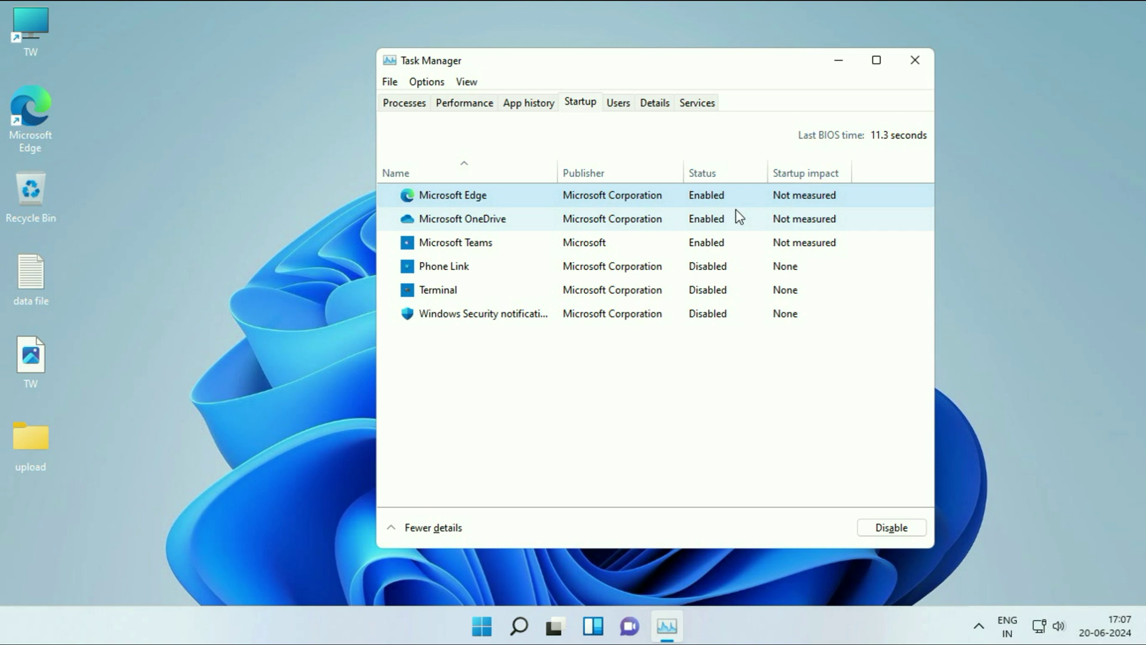
right_click(698, 221)
click(716, 227)
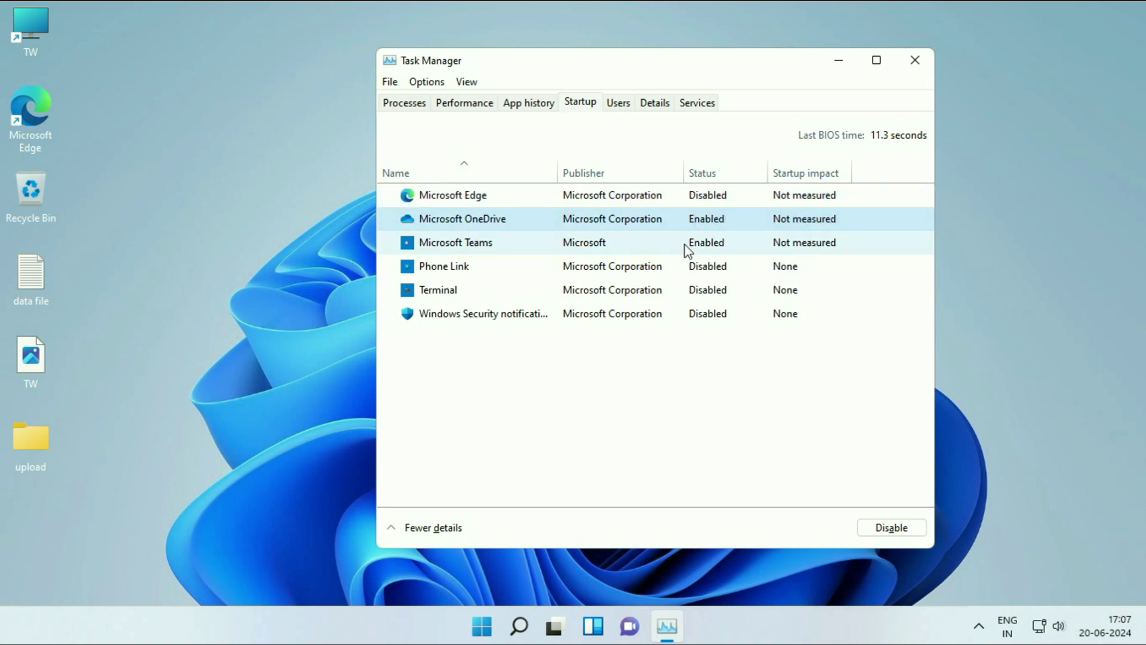
right_click(699, 243)
click(723, 260)
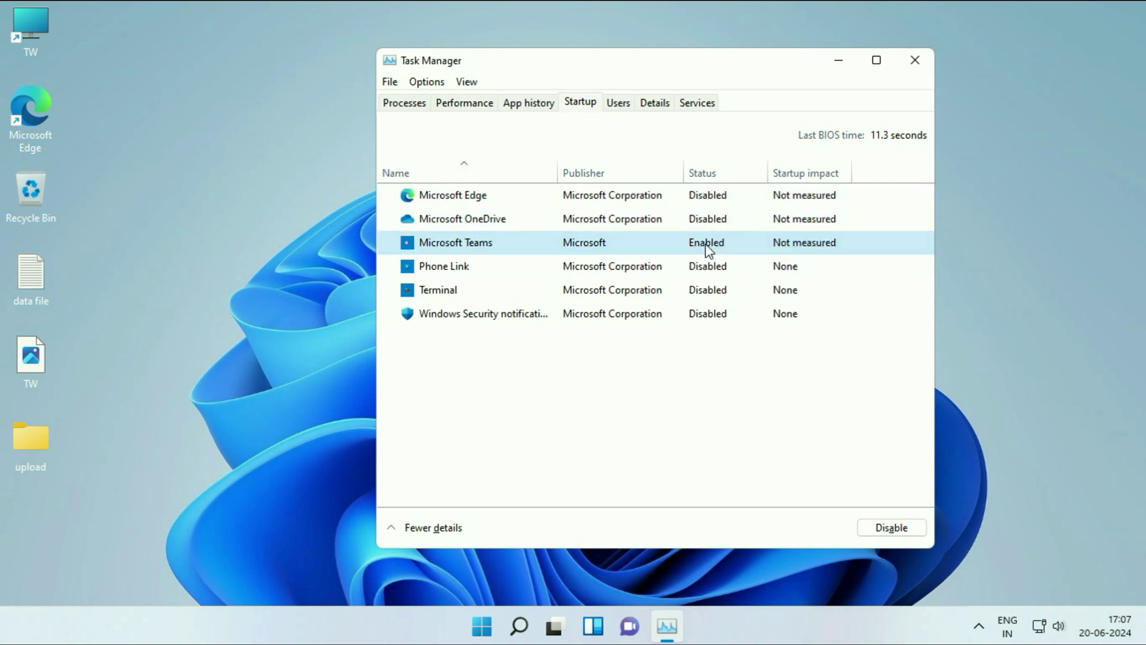
click(914, 64)
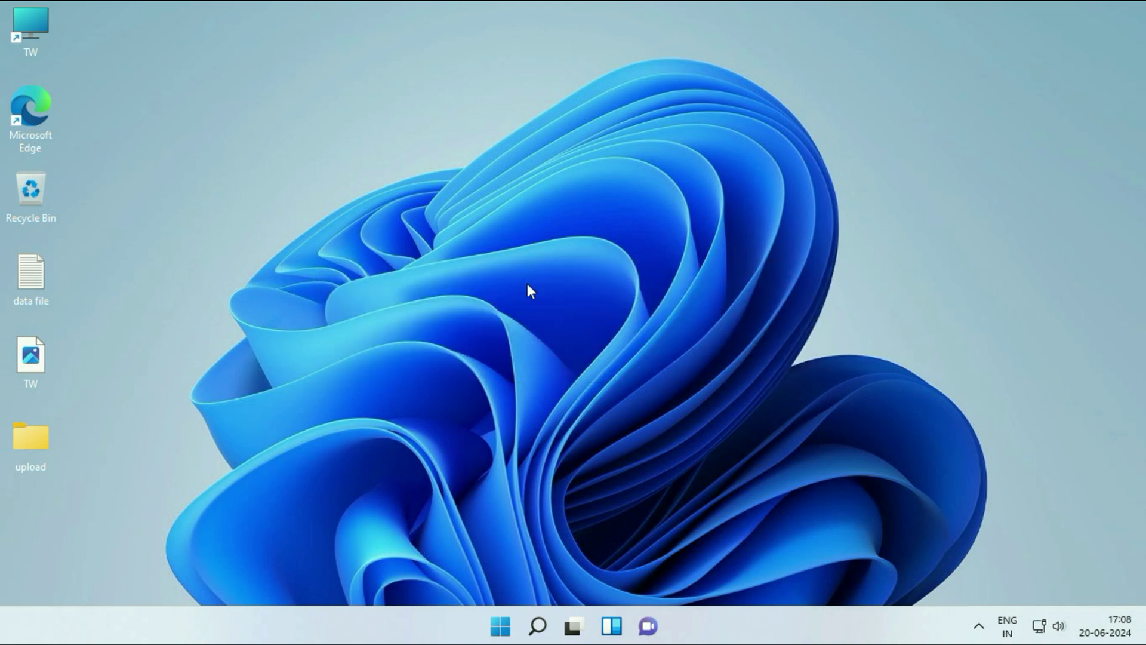
Search the Start menu for 'msconfig' to find System Configuration
click(501, 626)
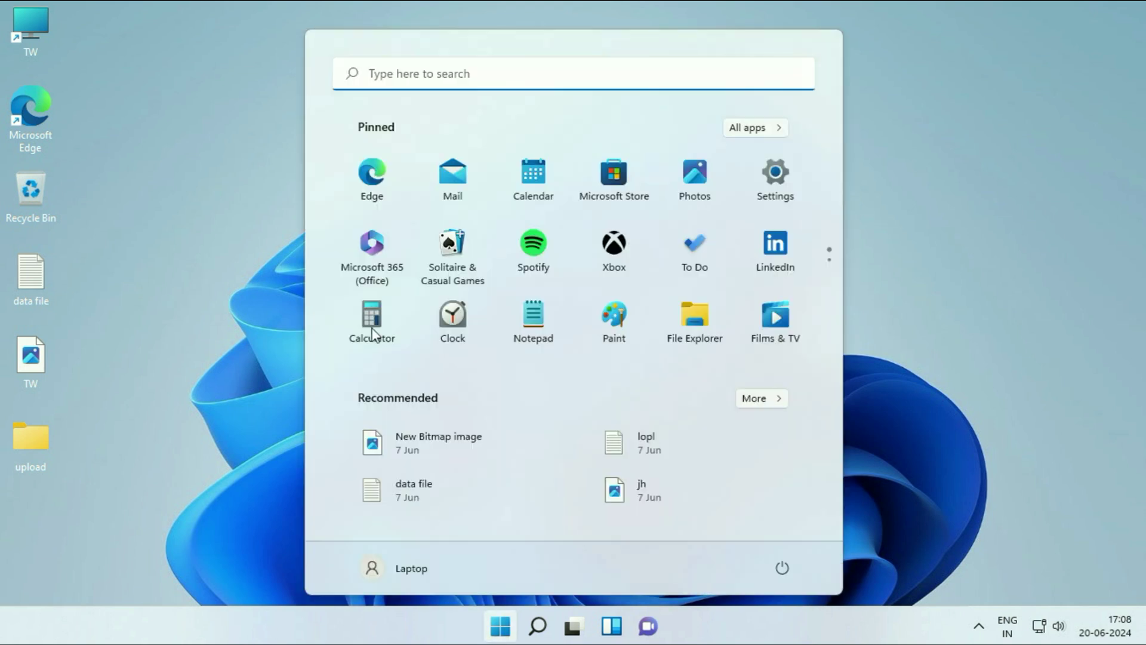
click(422, 77)
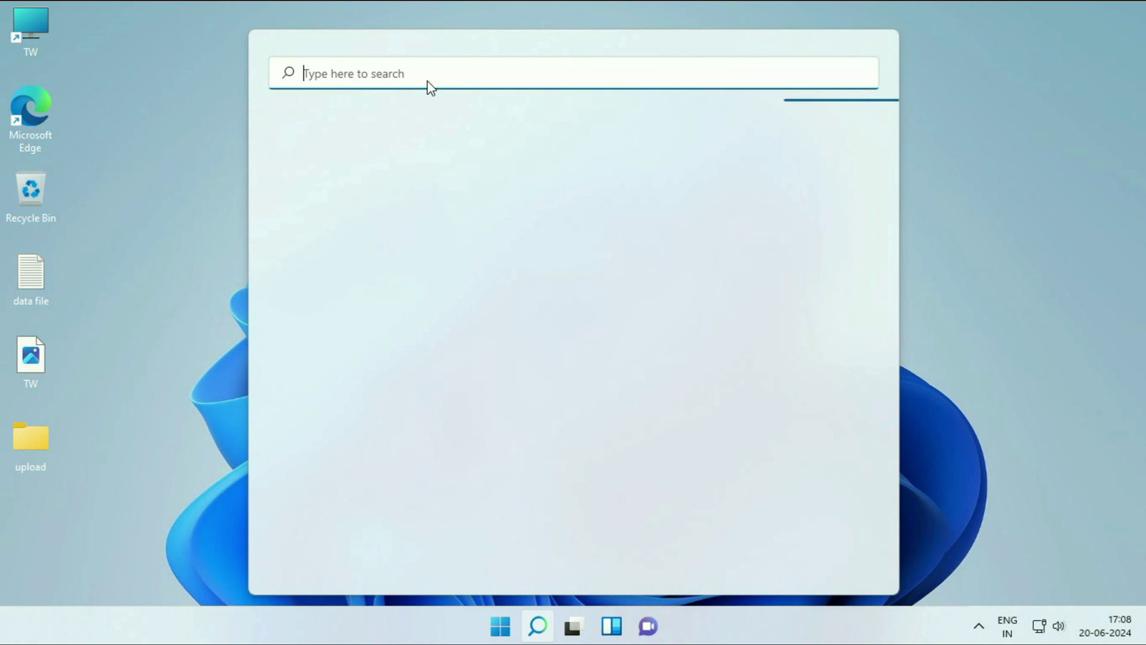
text(ms)
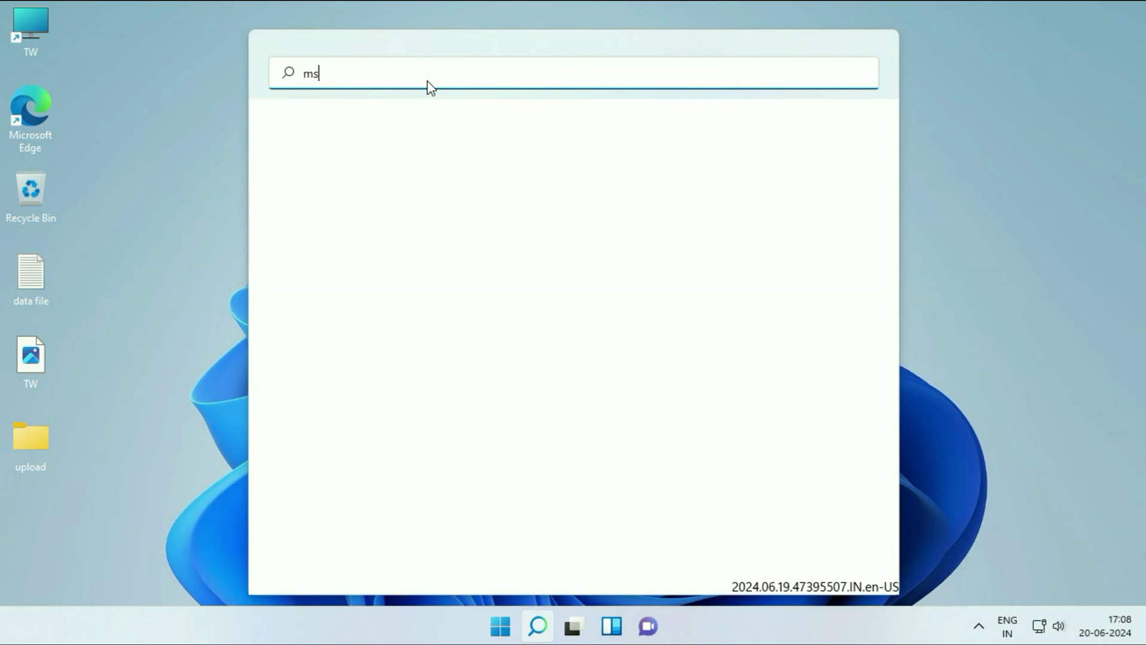
text(config)
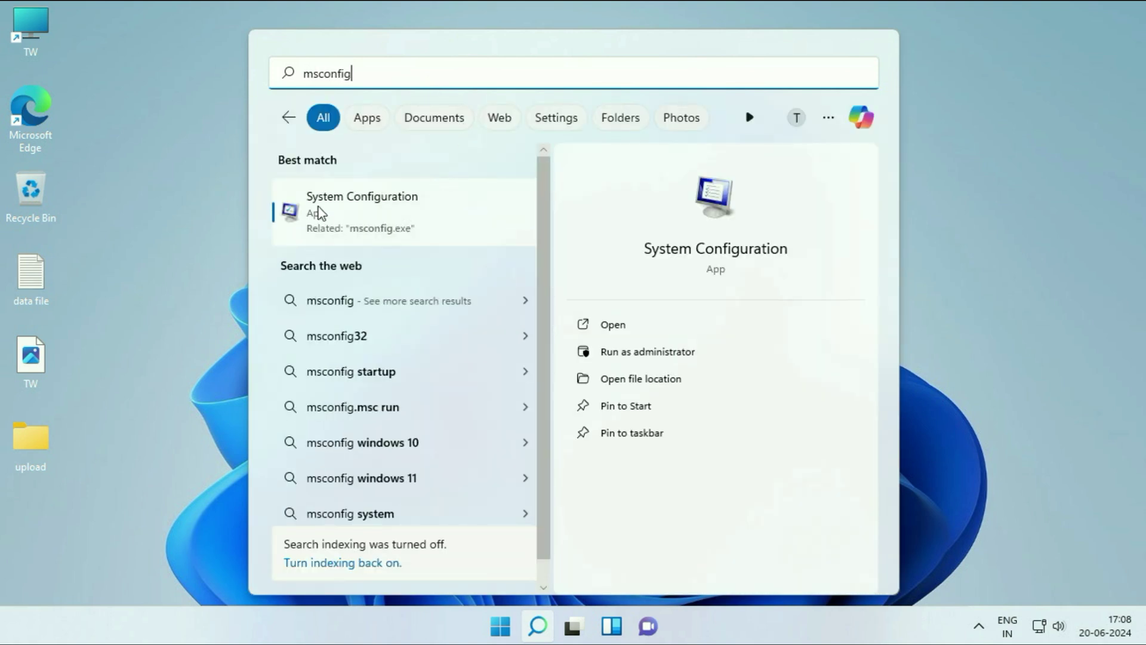
Hide Microsoft services, disable VMware SVGA Helper Service, apply it and answer the restart prompt
click(367, 209)
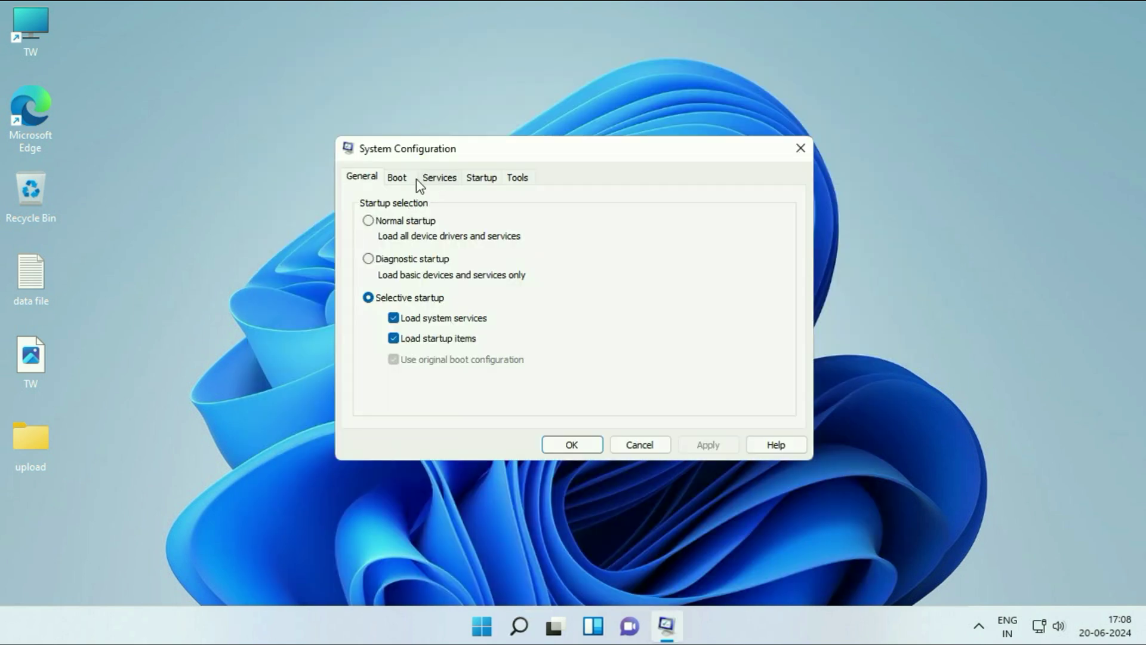
click(445, 179)
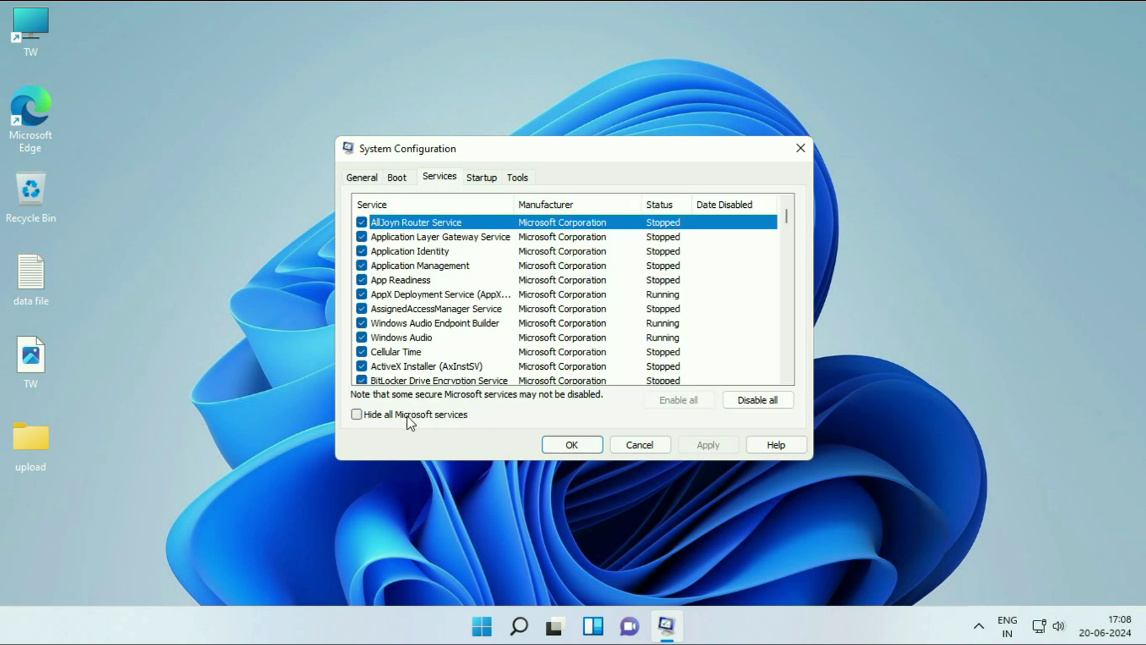
click(357, 417)
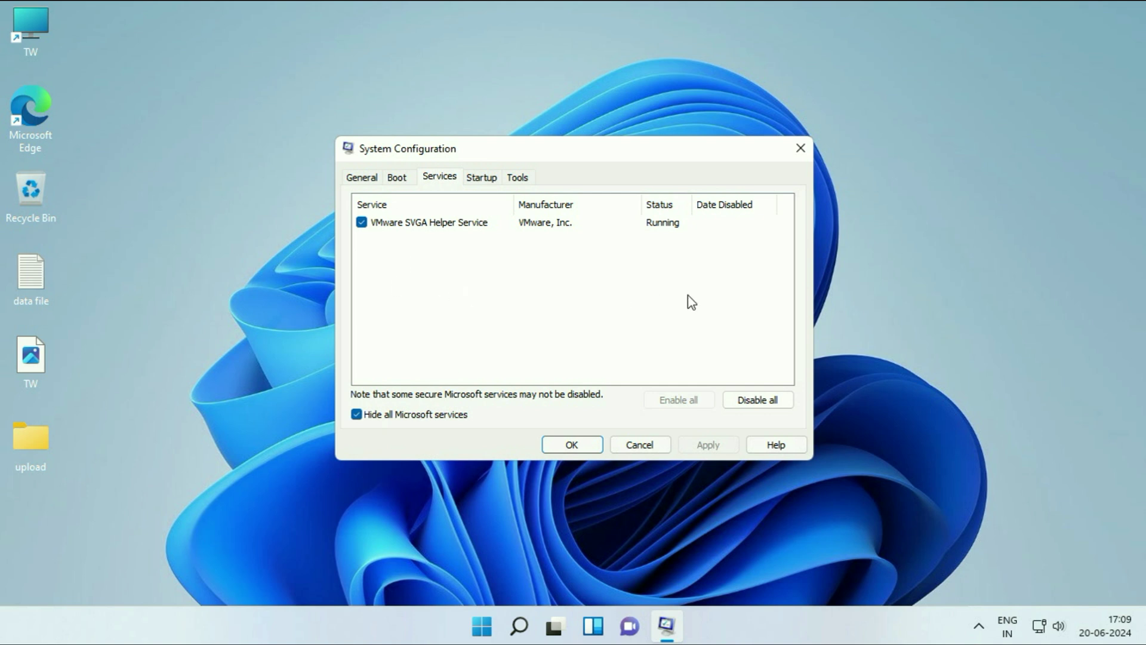
click(773, 405)
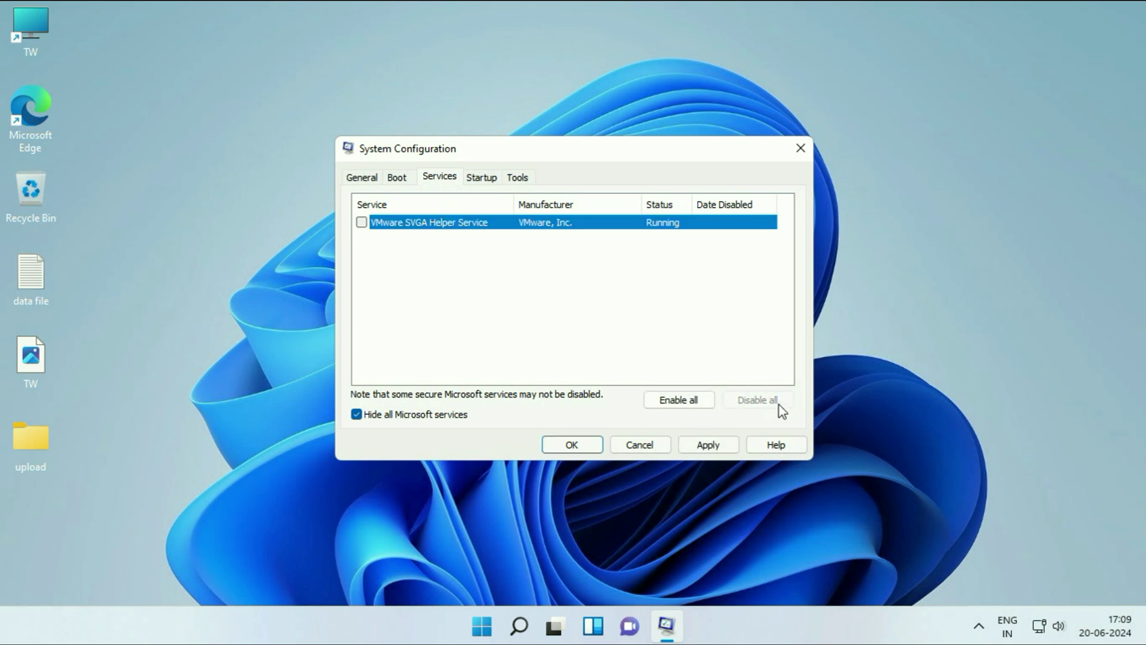
click(707, 445)
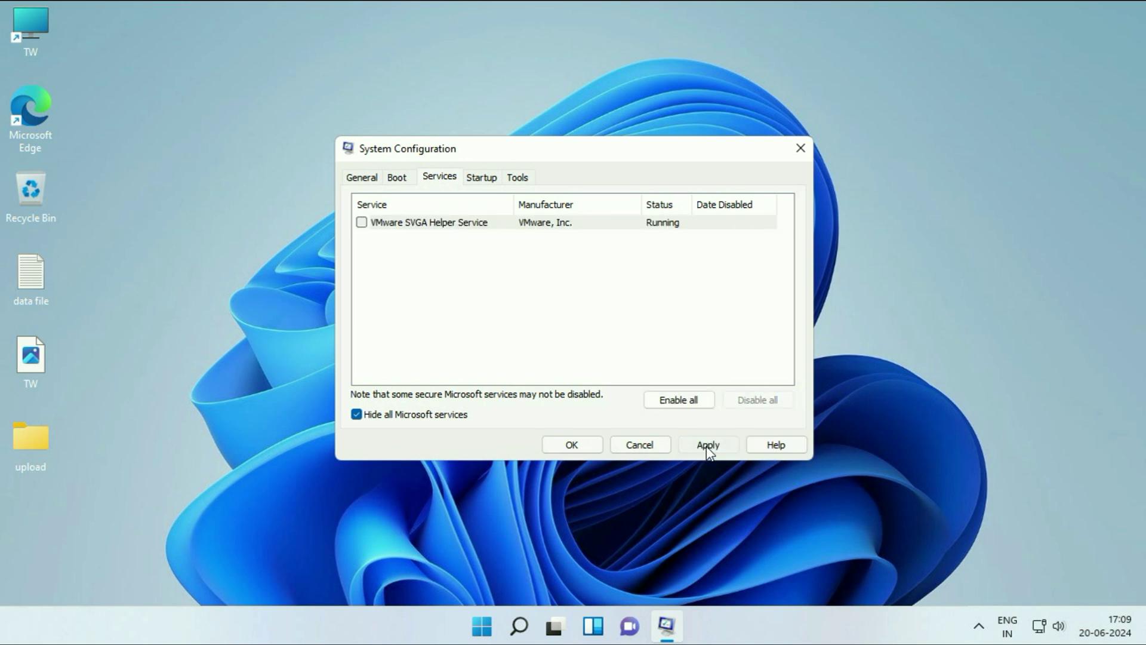
click(583, 447)
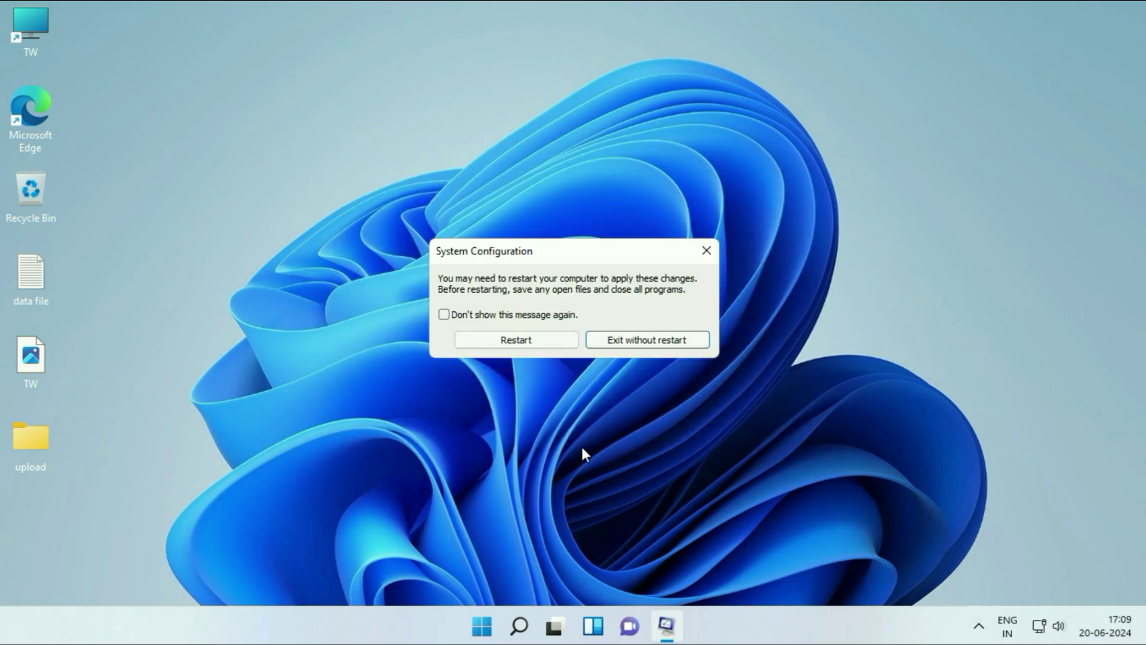
click(517, 340)
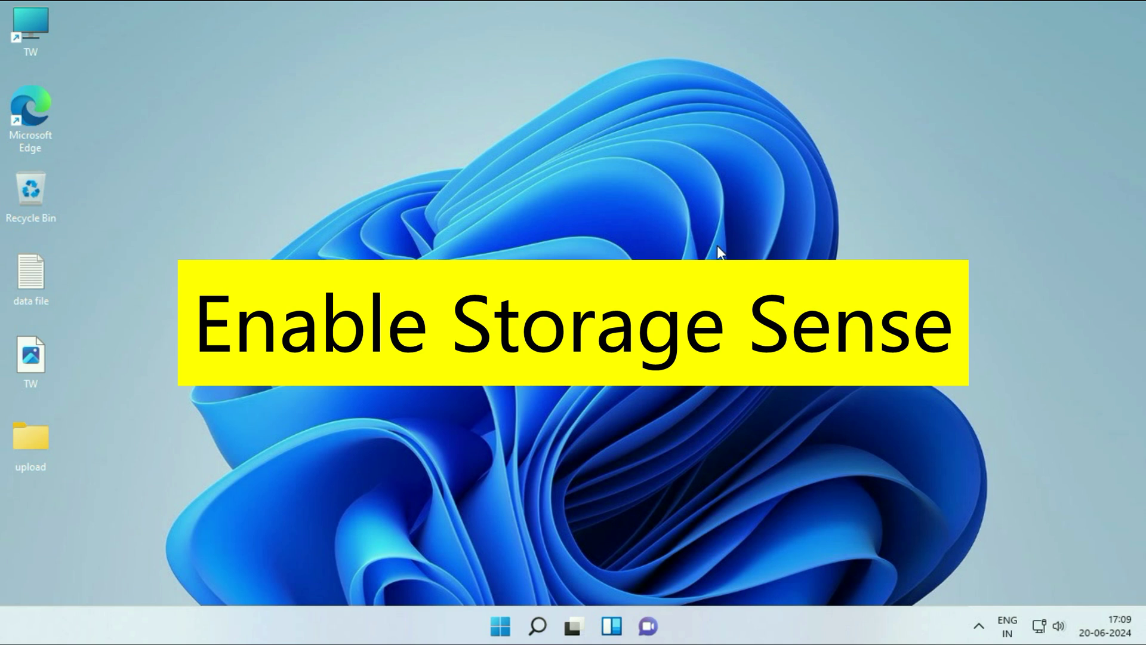
Launch Settings from Start and scroll the System page to bring Storage into view
click(502, 627)
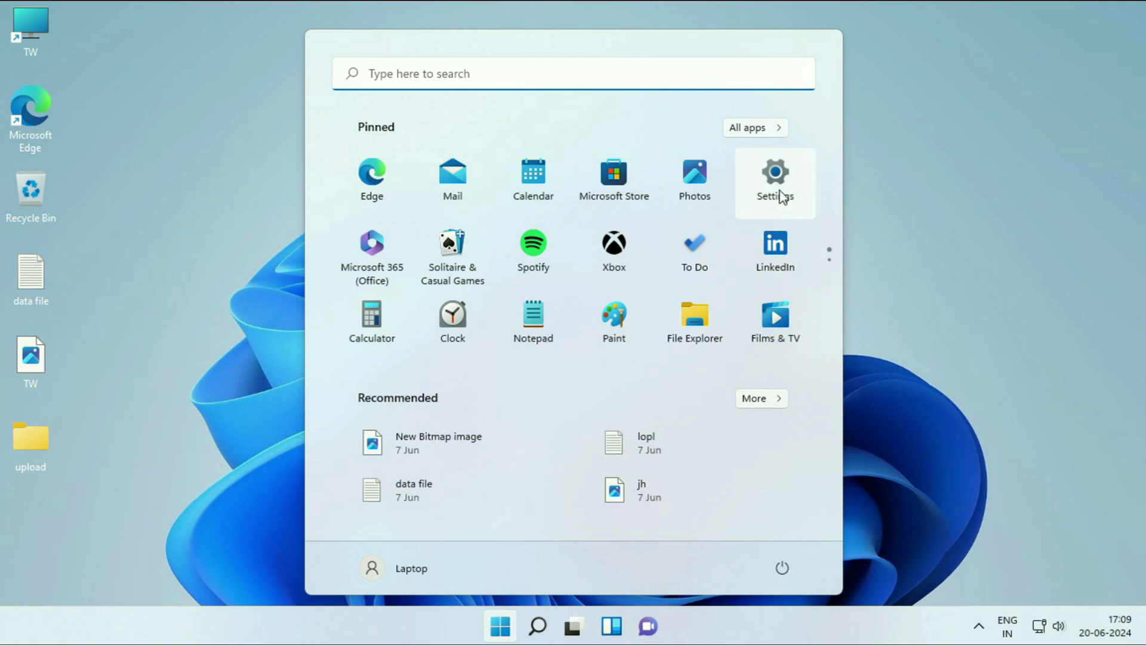
click(780, 195)
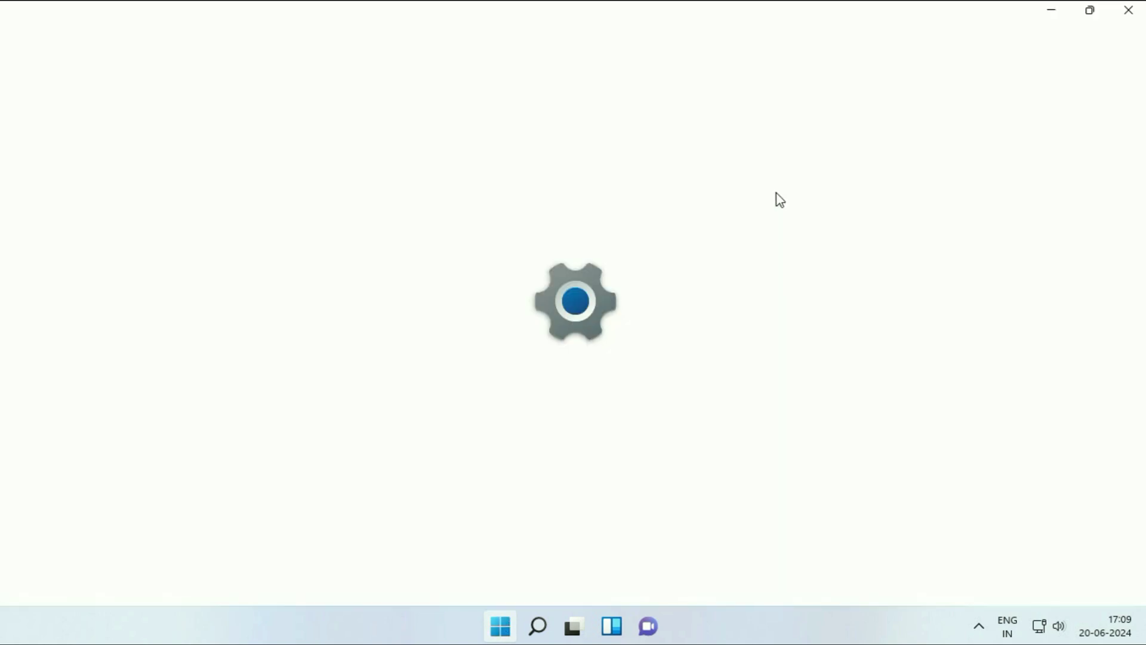
scroll(689, 267, down, 1)
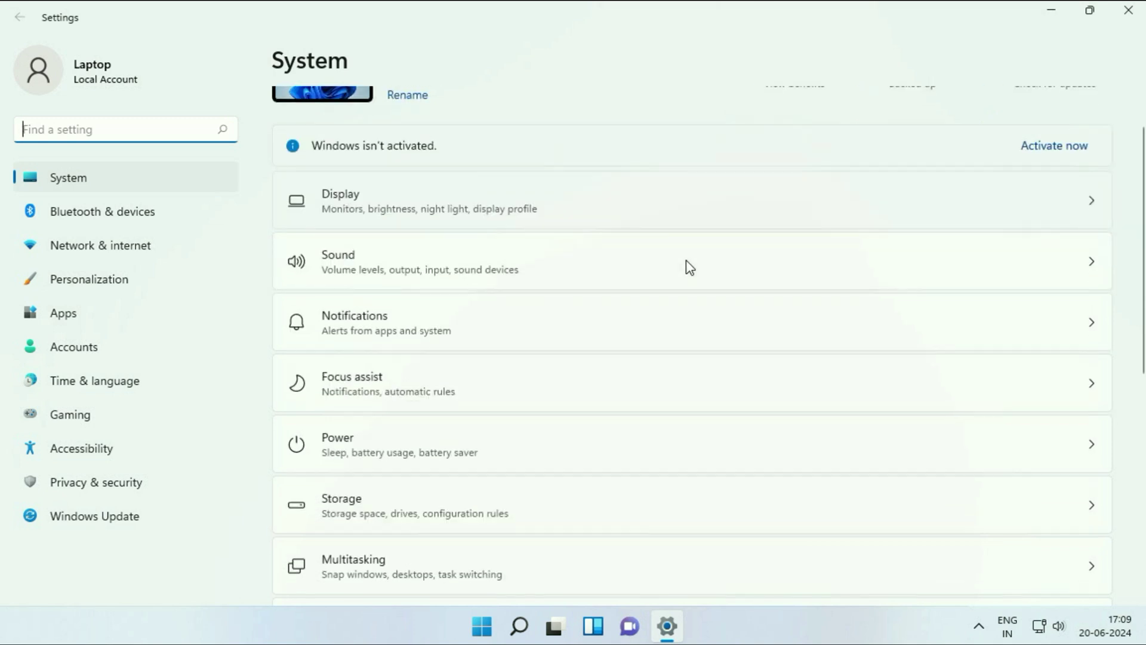
scroll(686, 263, down, 2)
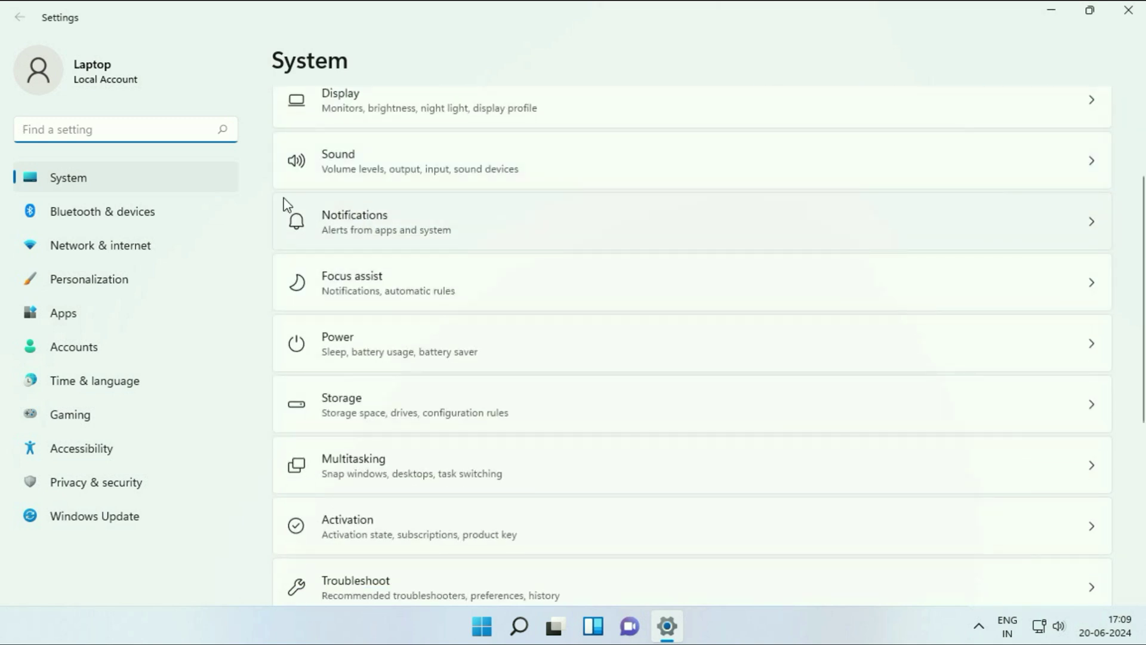
click(74, 181)
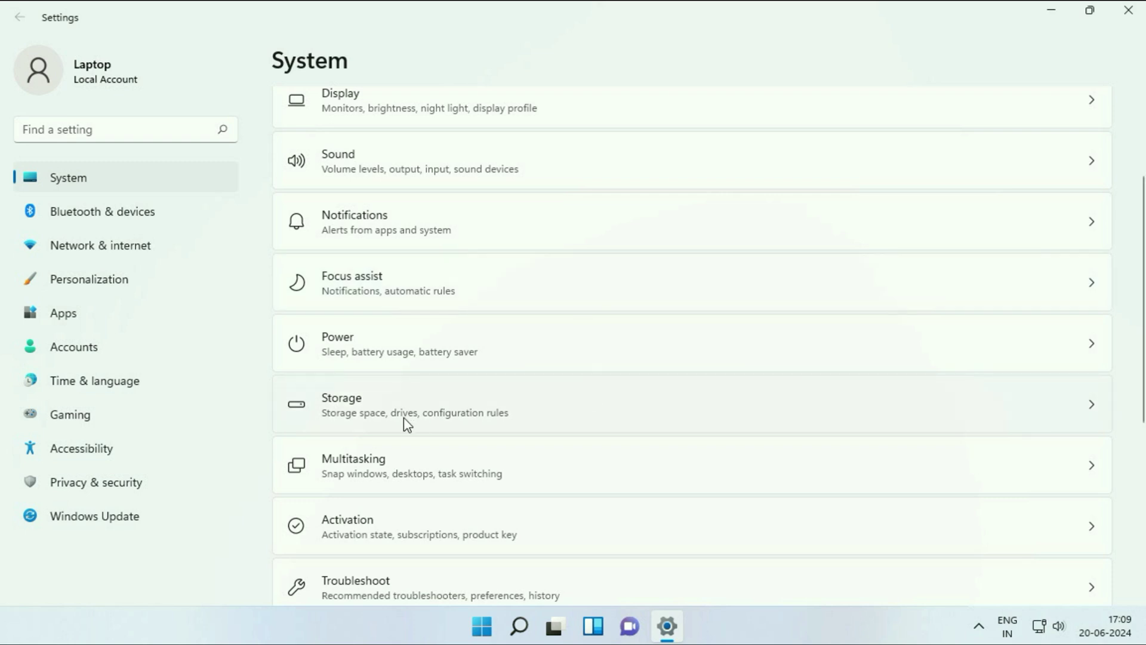
Open Storage's Temporary files page and permanently delete the selected 589 MB of files
click(1091, 405)
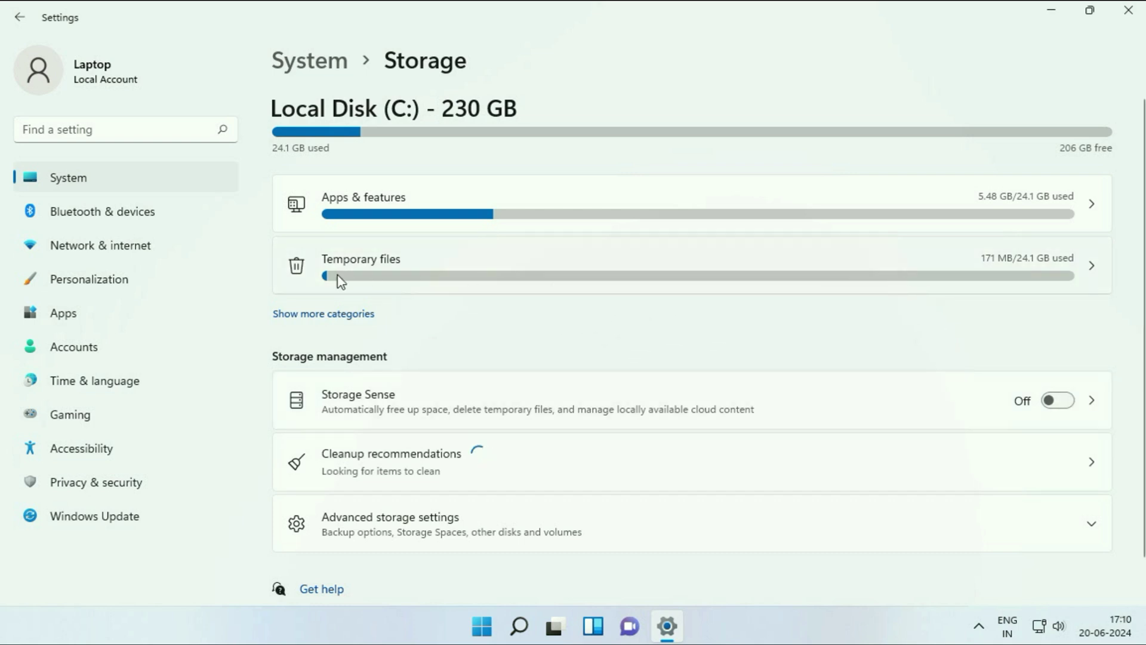
click(1092, 266)
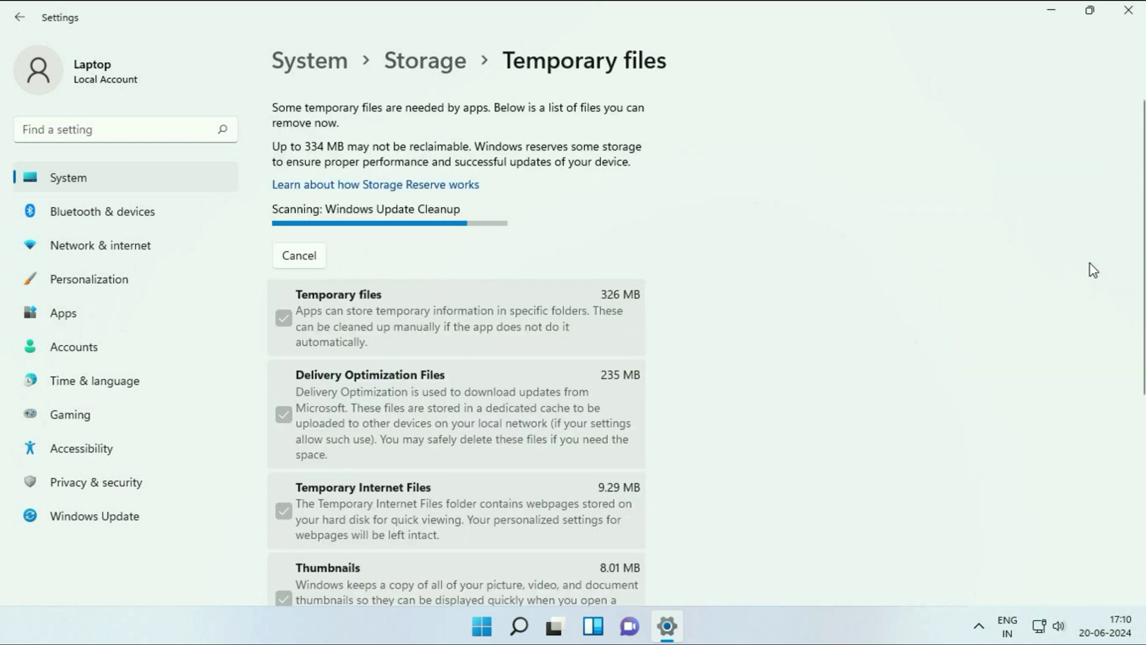
scroll(445, 324, down, 6)
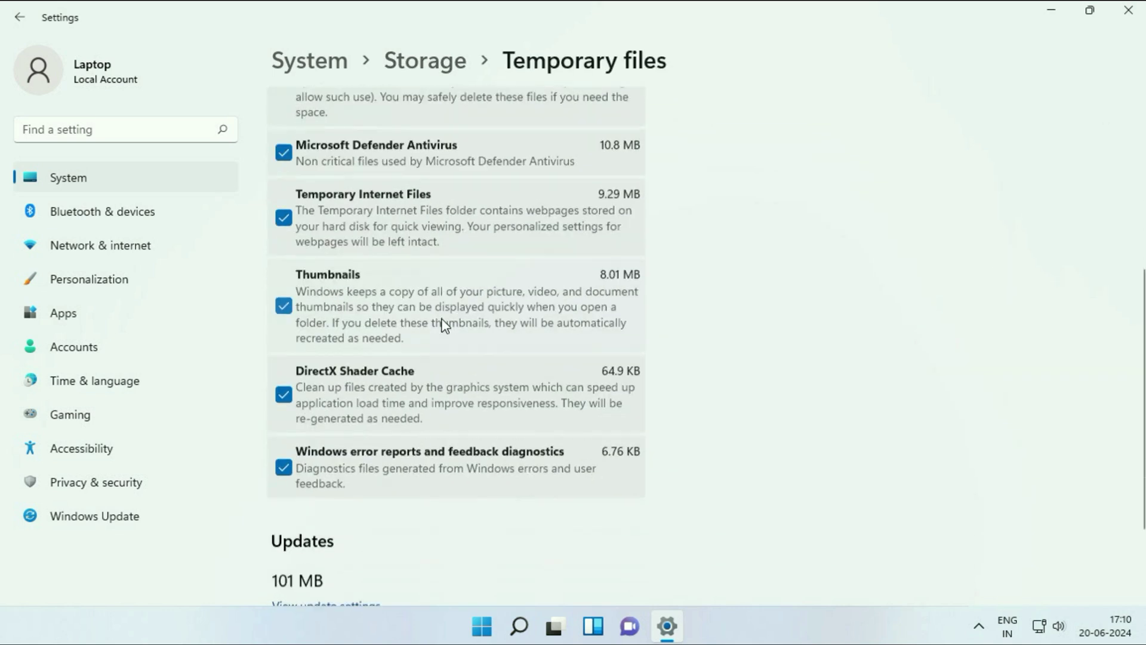
scroll(298, 359, up, 1)
scroll(291, 345, up, 5)
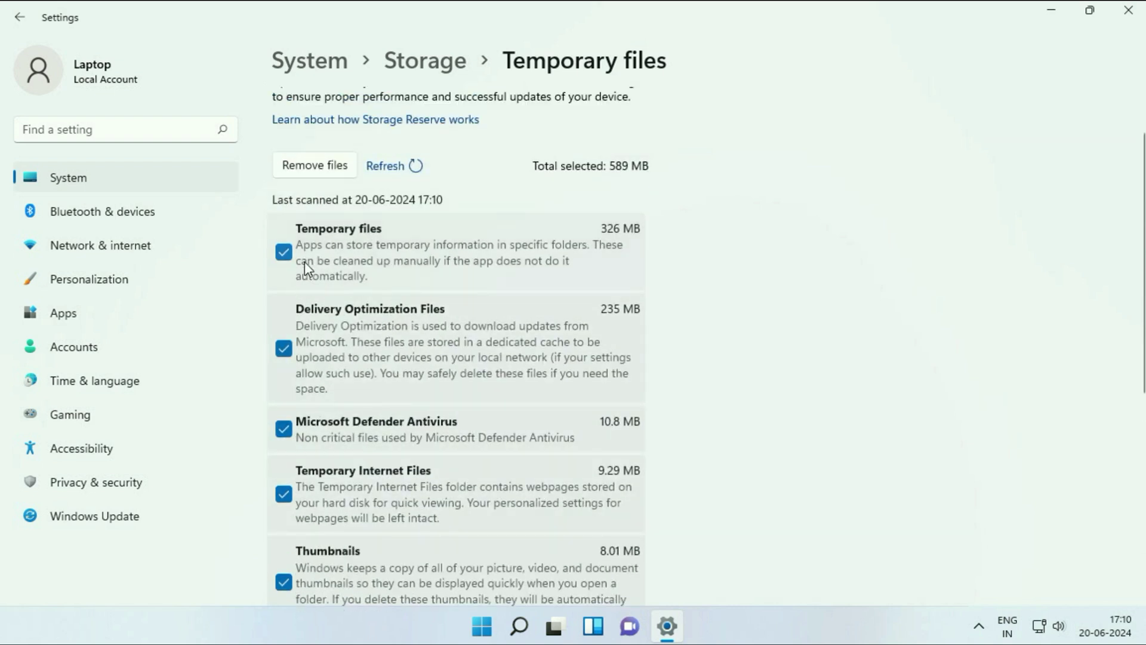
scroll(358, 361, down, 4)
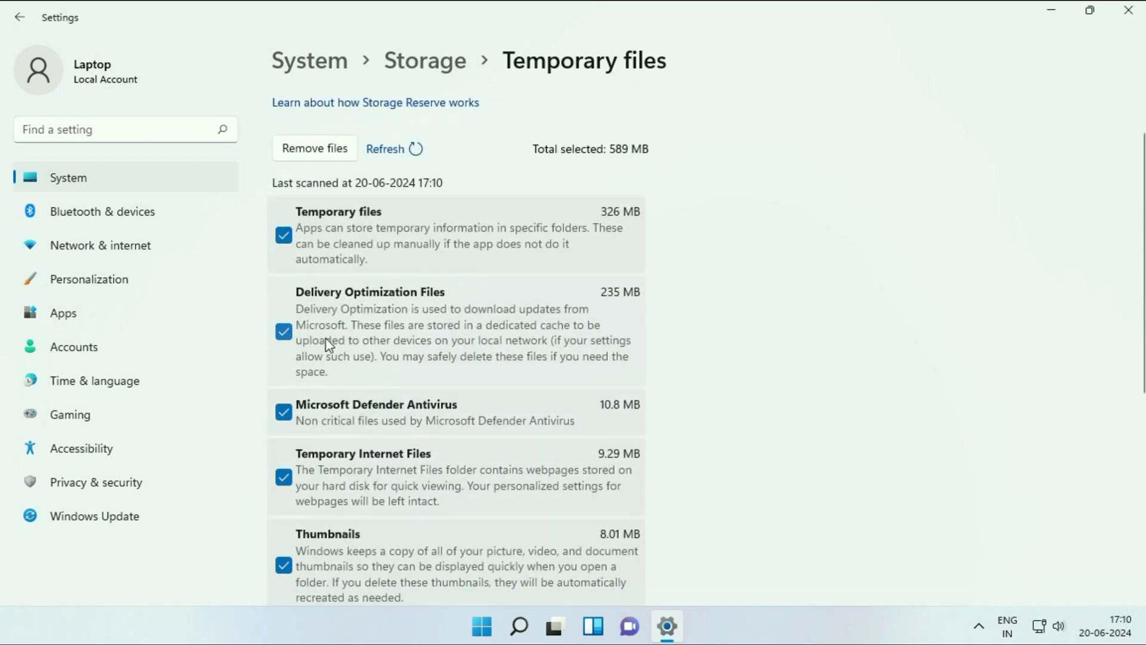
scroll(362, 358, up, 4)
scroll(362, 361, up, 2)
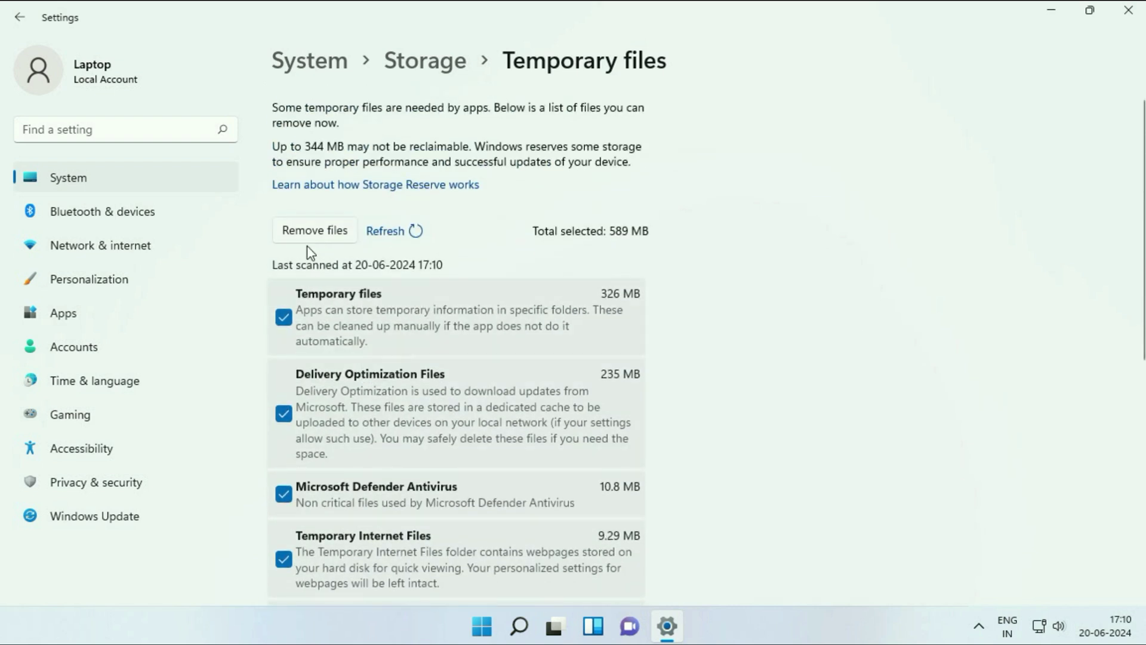
click(322, 237)
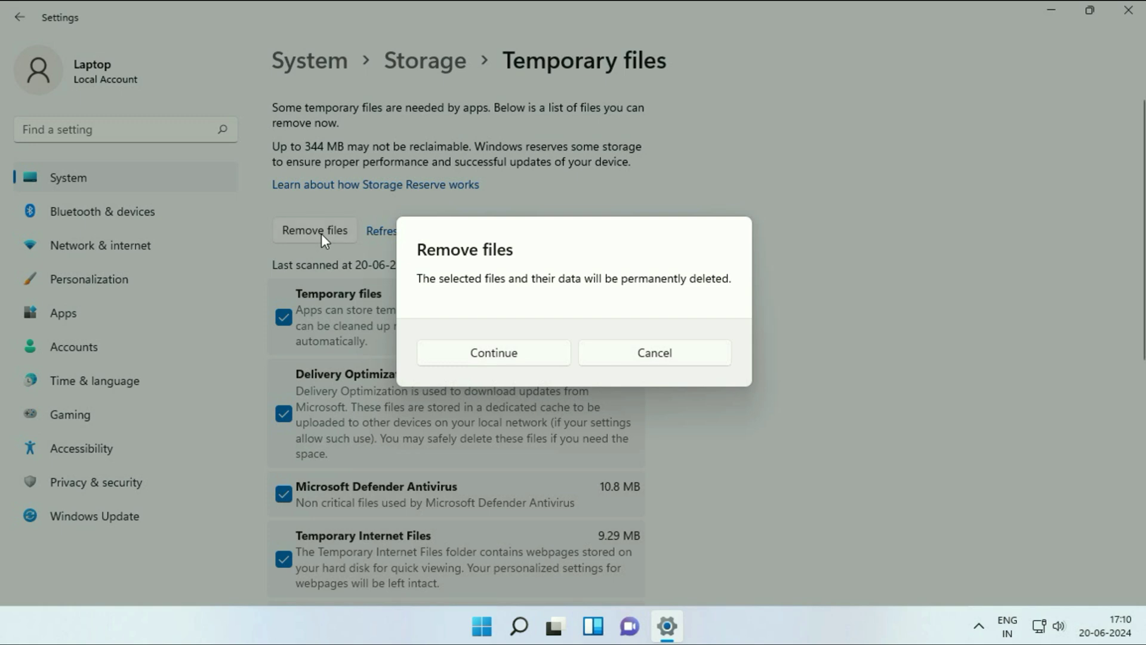
click(529, 357)
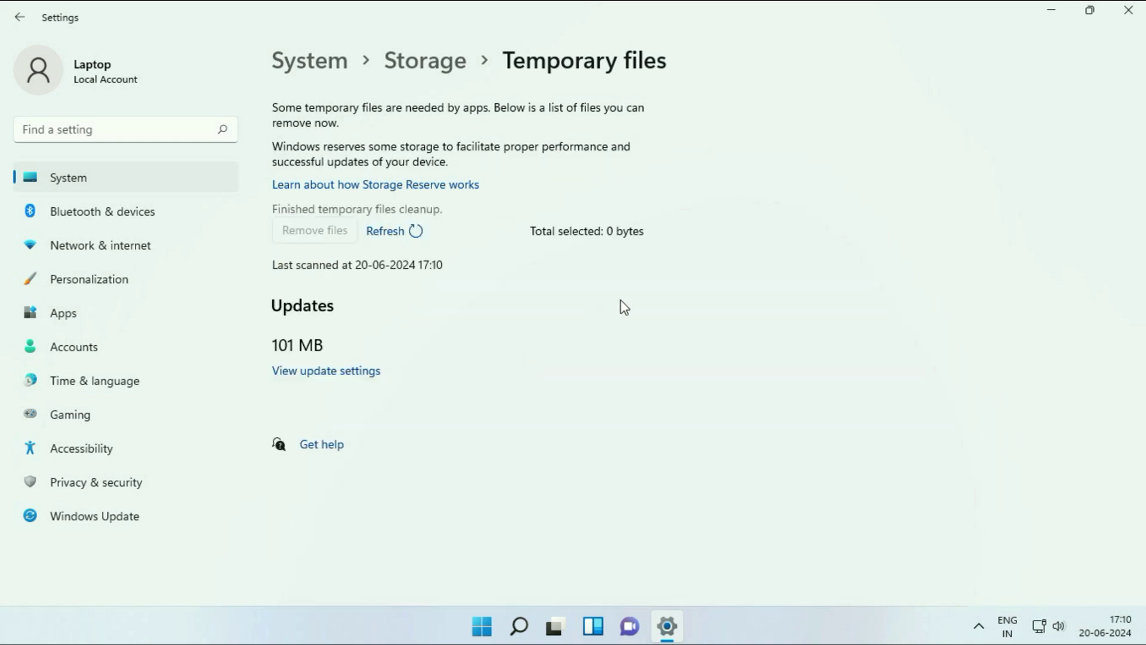
Return to the Storage overview, turn Storage Sense on, and close Settings
click(430, 73)
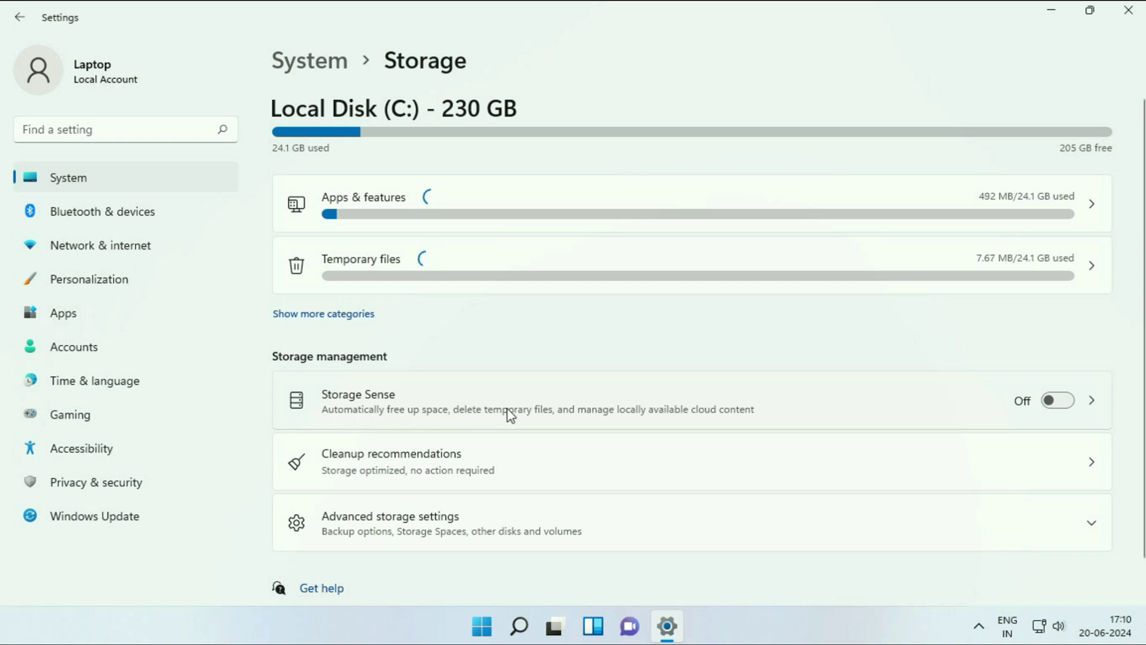
click(1061, 401)
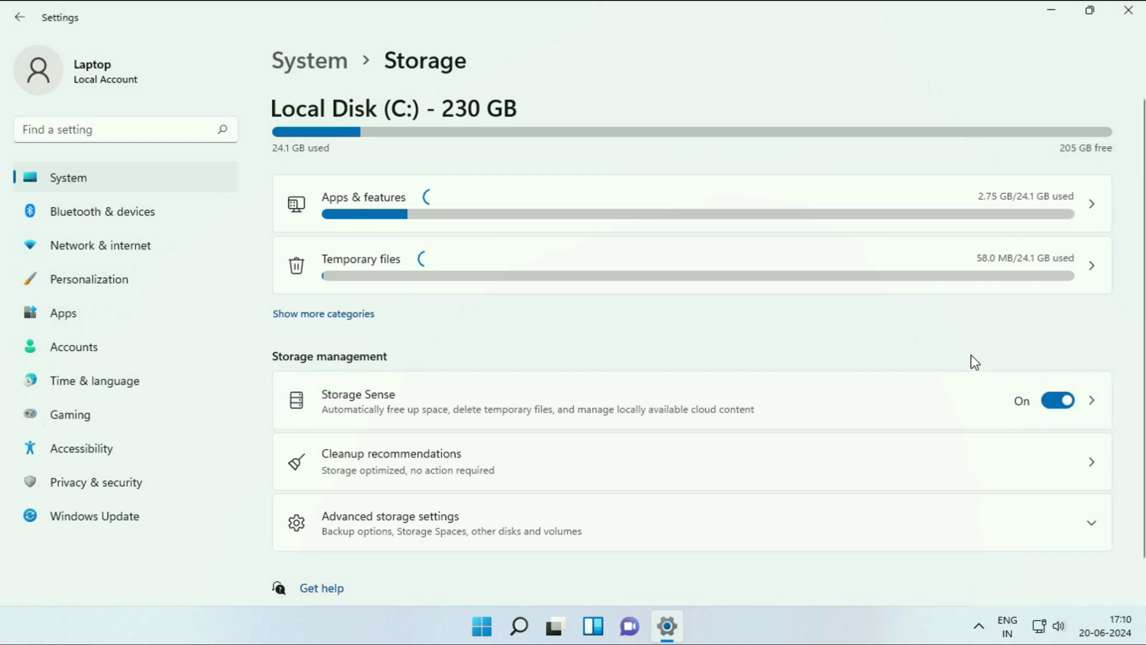
click(1128, 10)
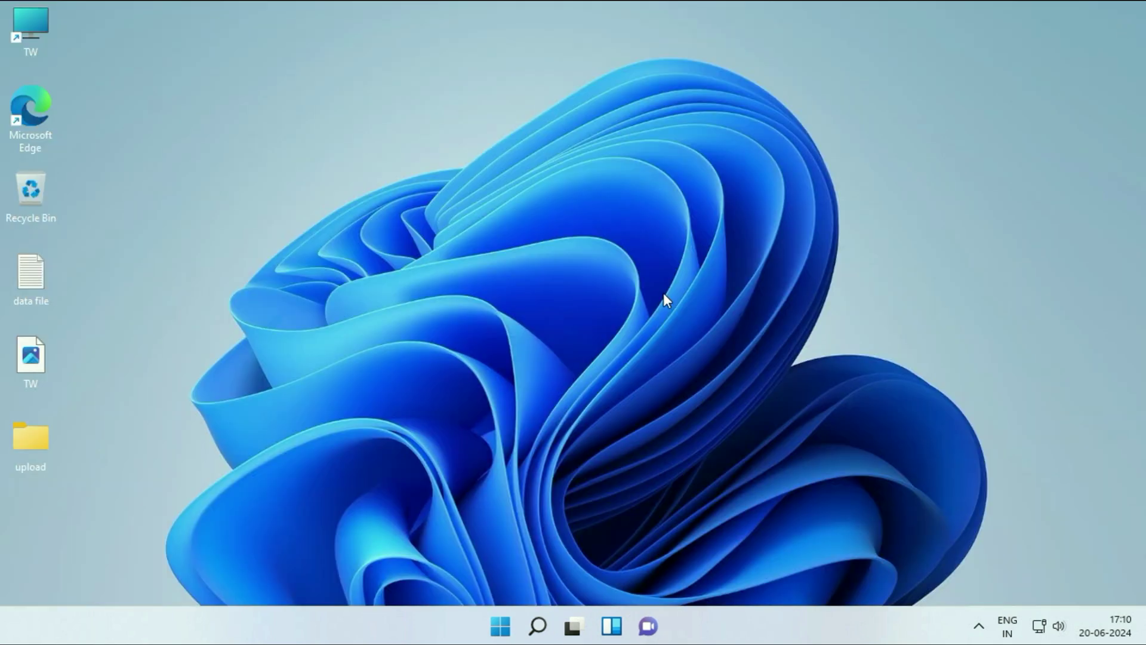
Search Start for 'cmd' and bring up Command Prompt's Run as administrator option
click(501, 622)
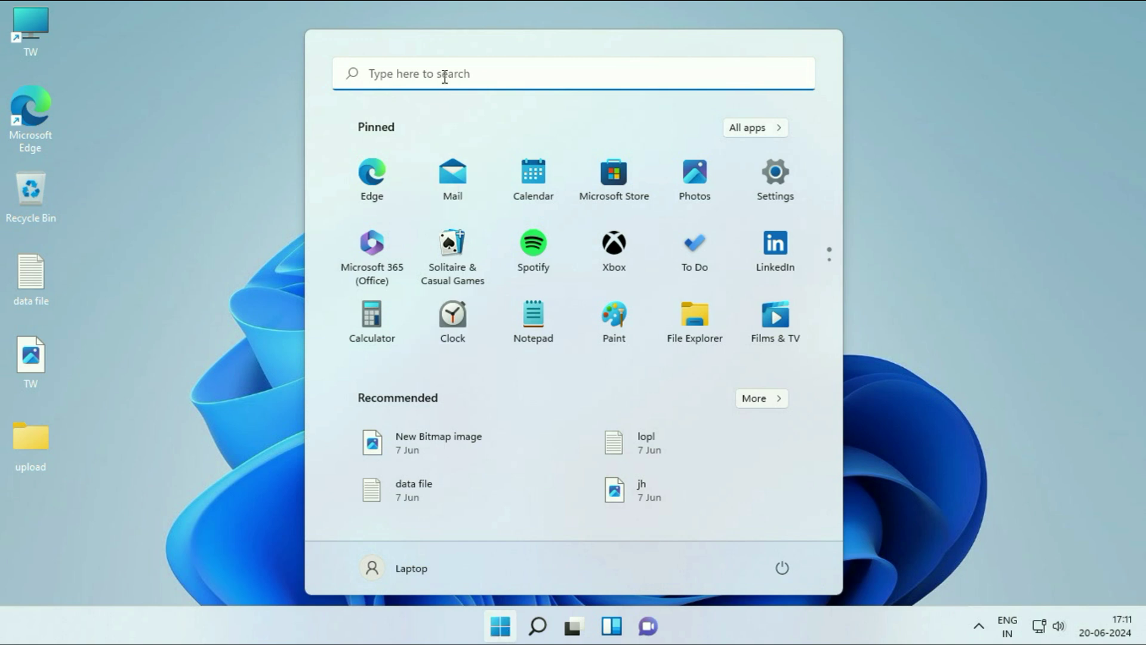
click(445, 75)
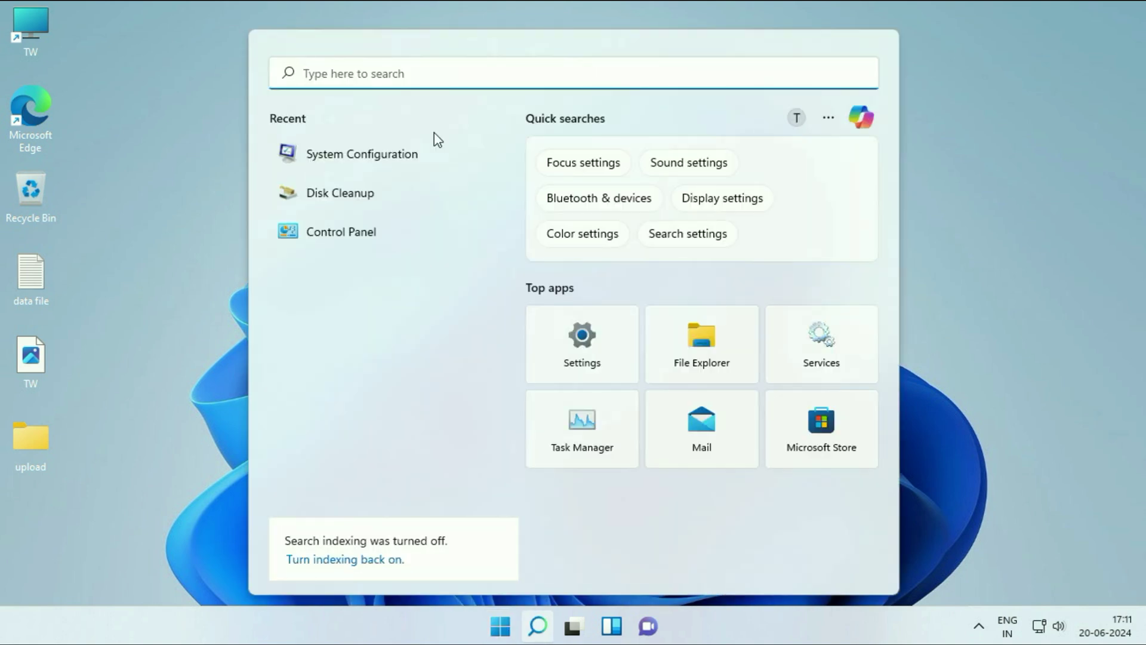
text(cmd)
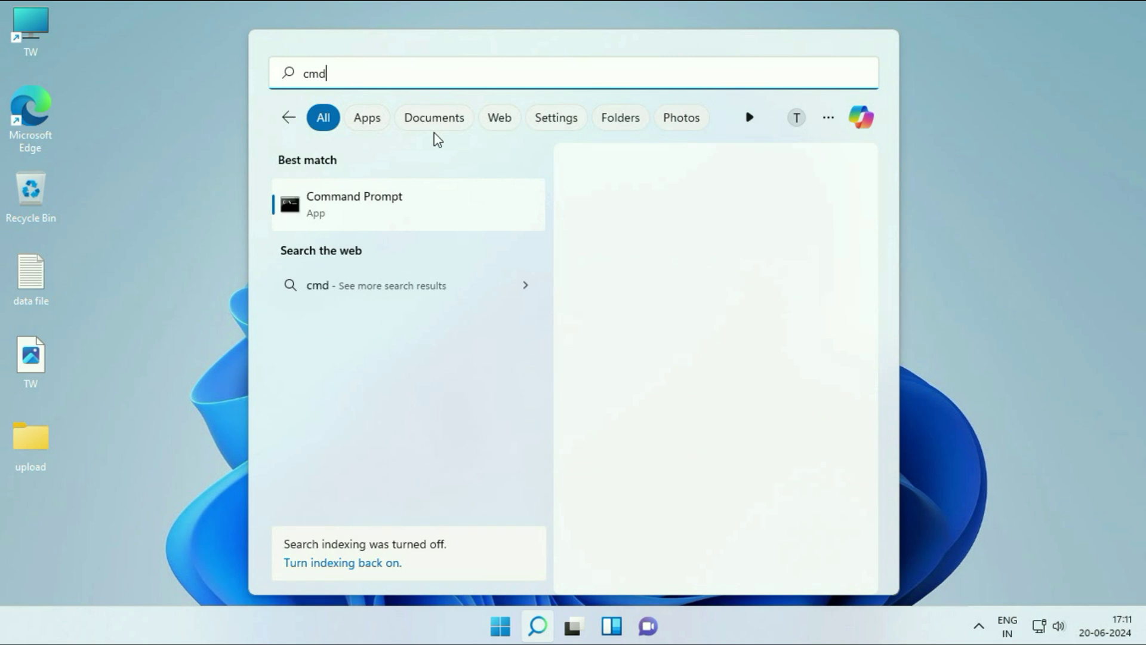
right_click(374, 211)
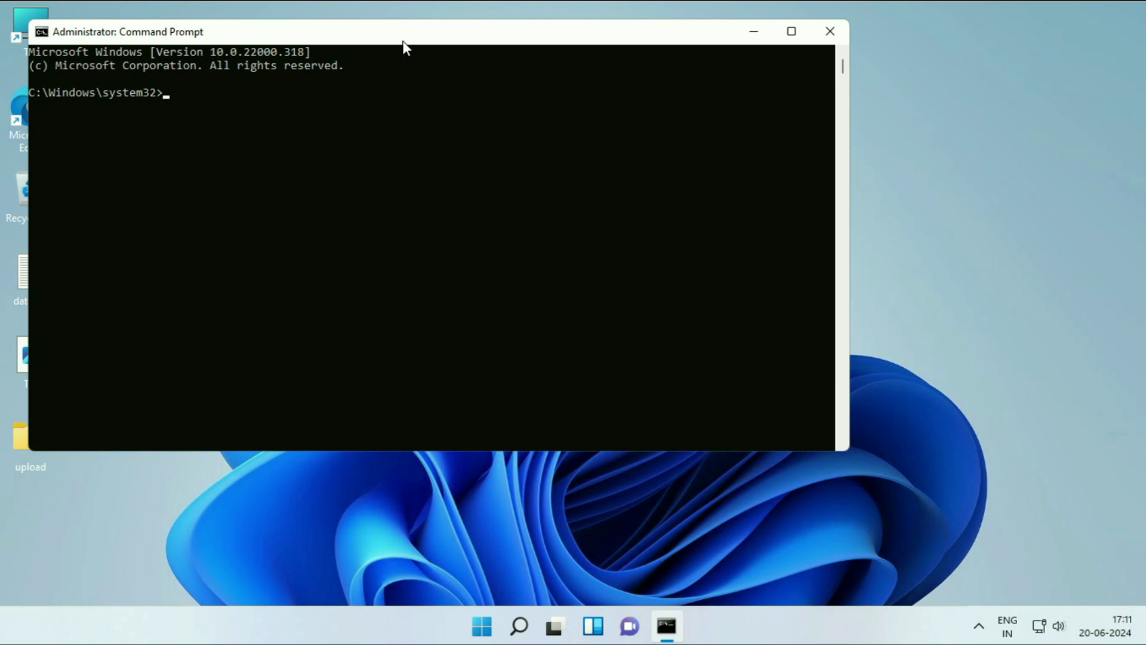
Run sfc /scannow in the administrator console, then close it once verification starts
drag(404, 38, 545, 90)
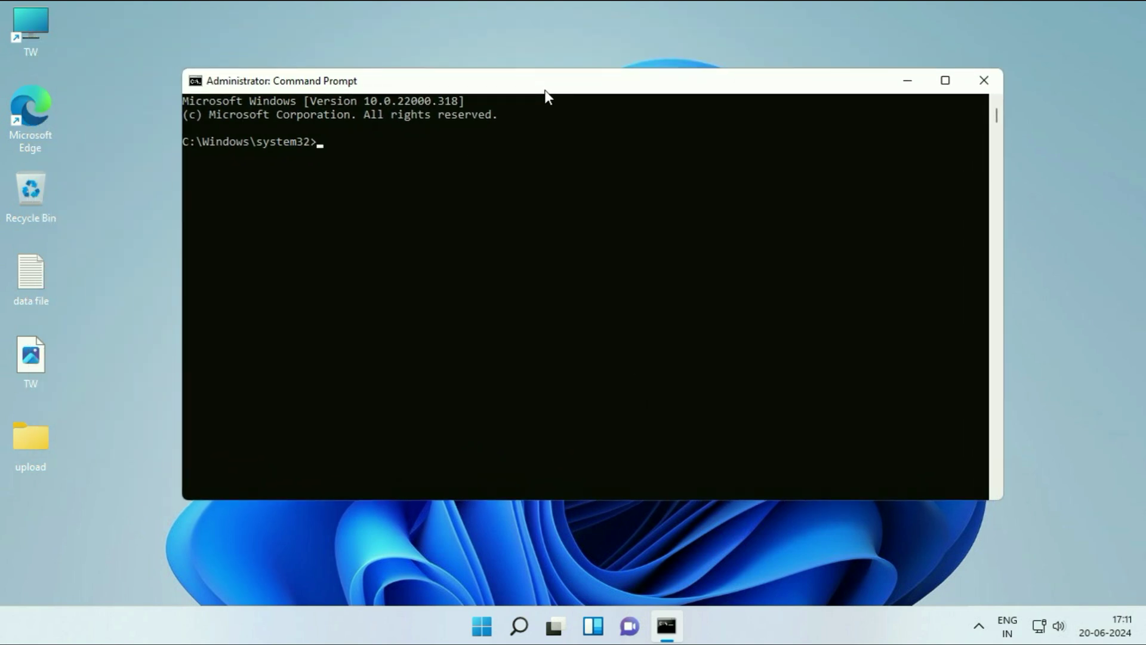
text(sfc)
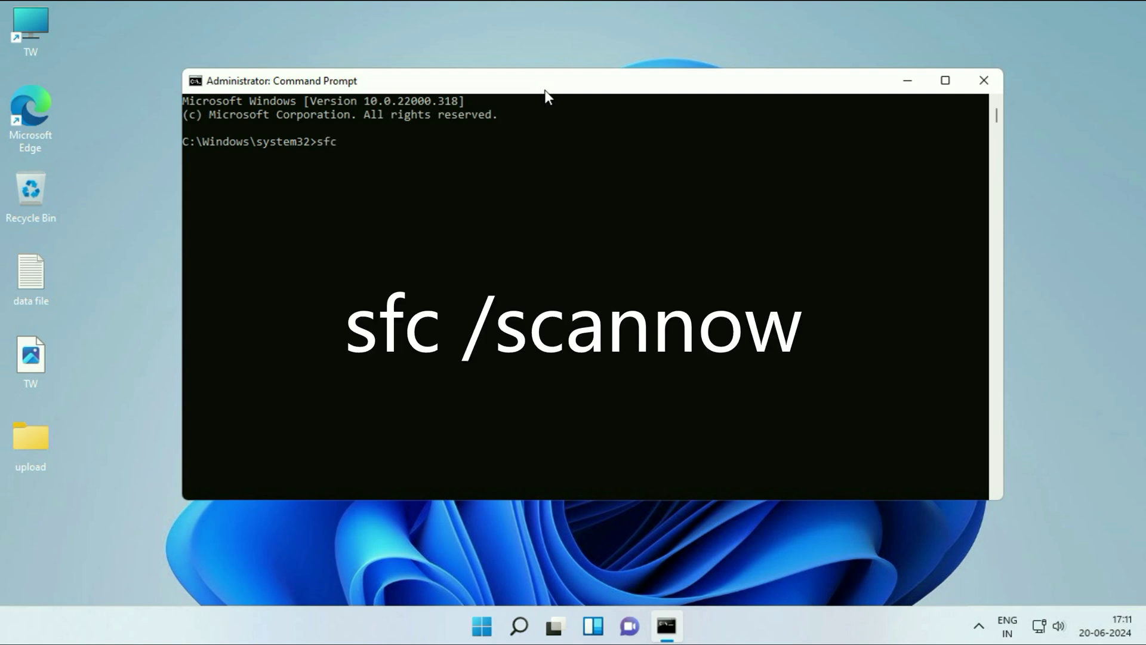
text( /scannow)
key(Return)
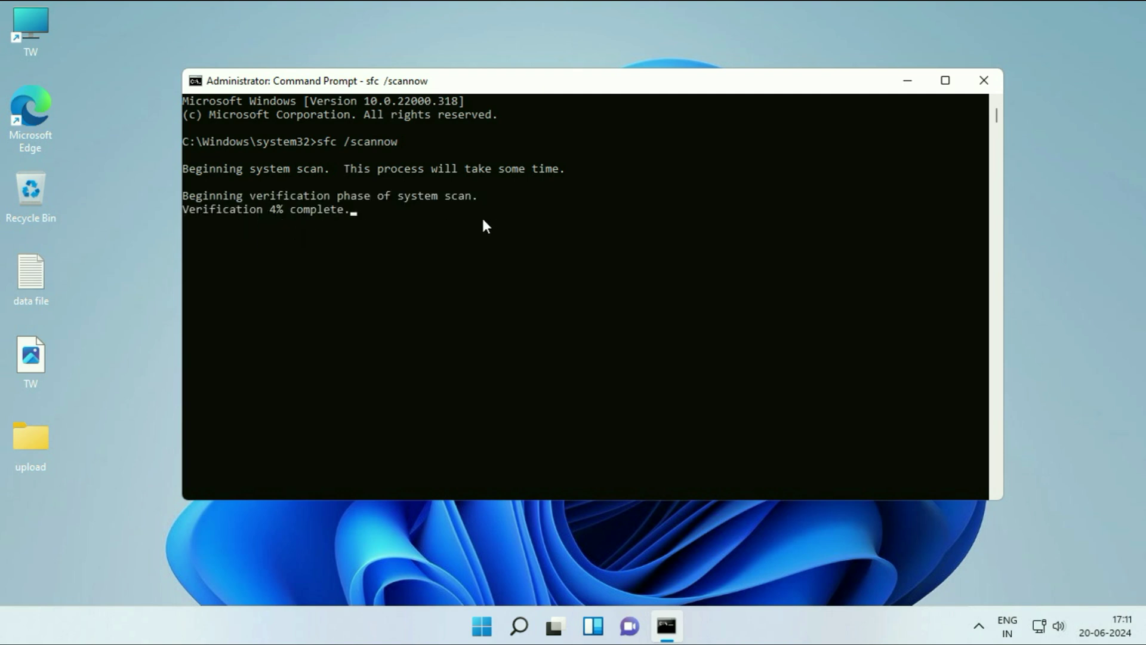
click(986, 80)
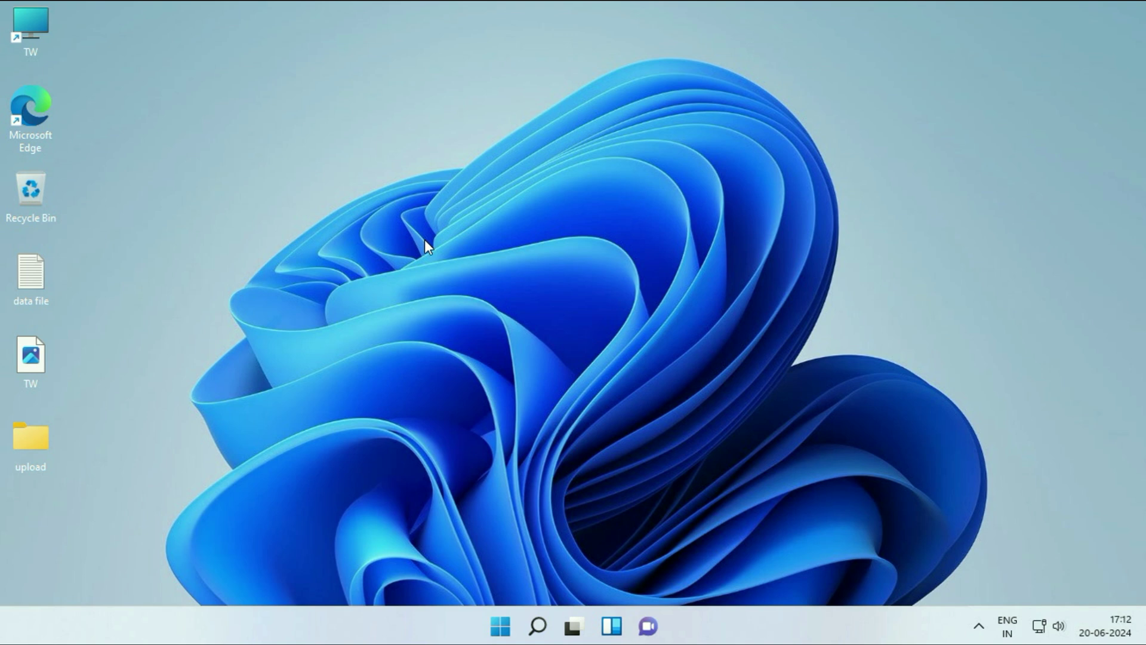
Search Start for 'mrt', launch it, and allow it through the administrator prompt
click(498, 628)
click(453, 76)
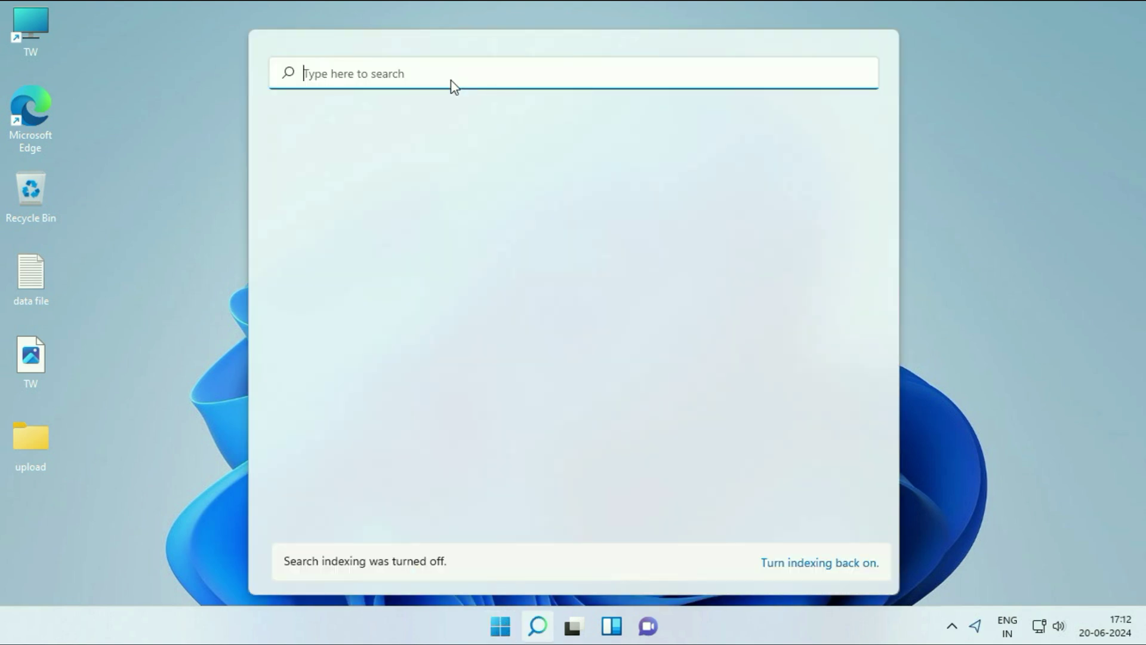
text(mrt)
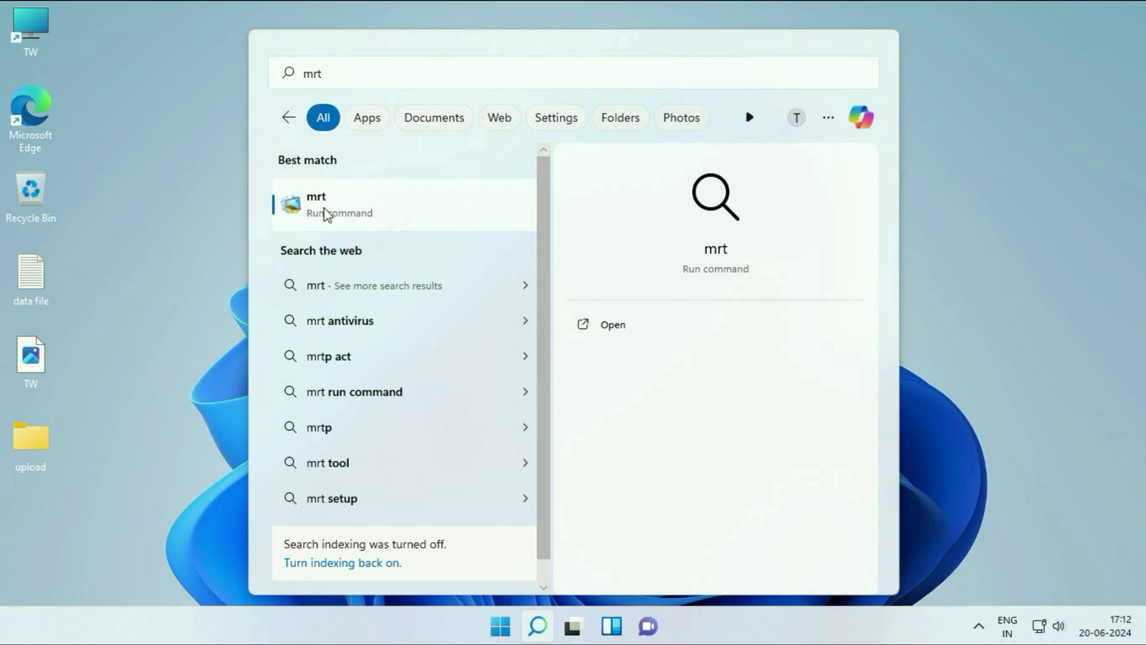
click(324, 208)
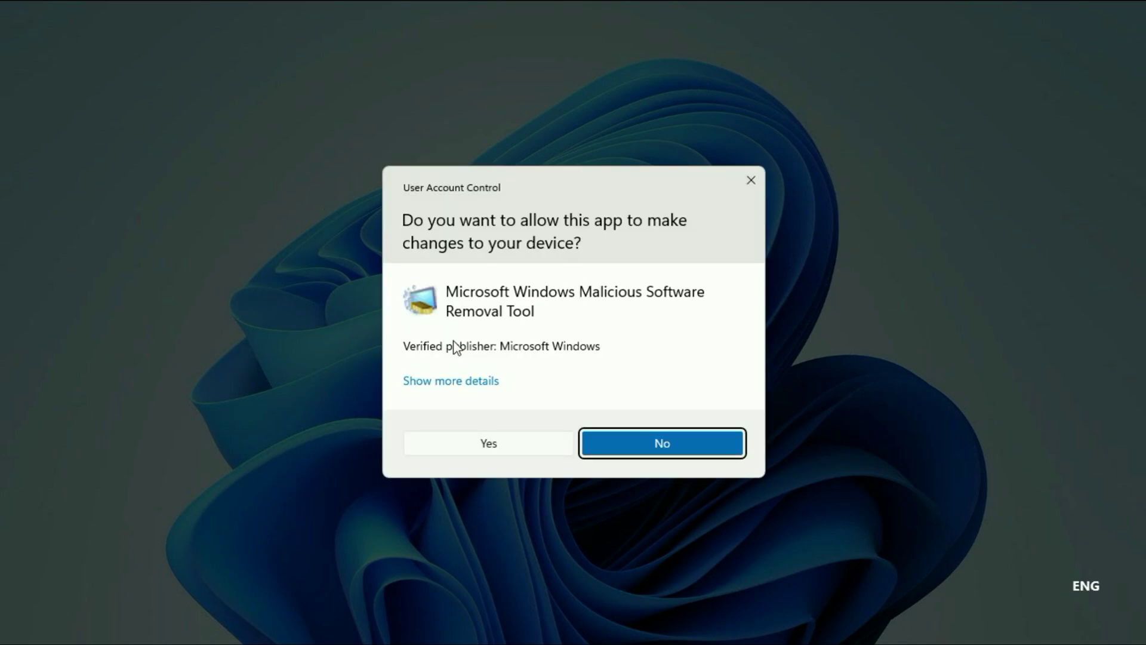
click(466, 445)
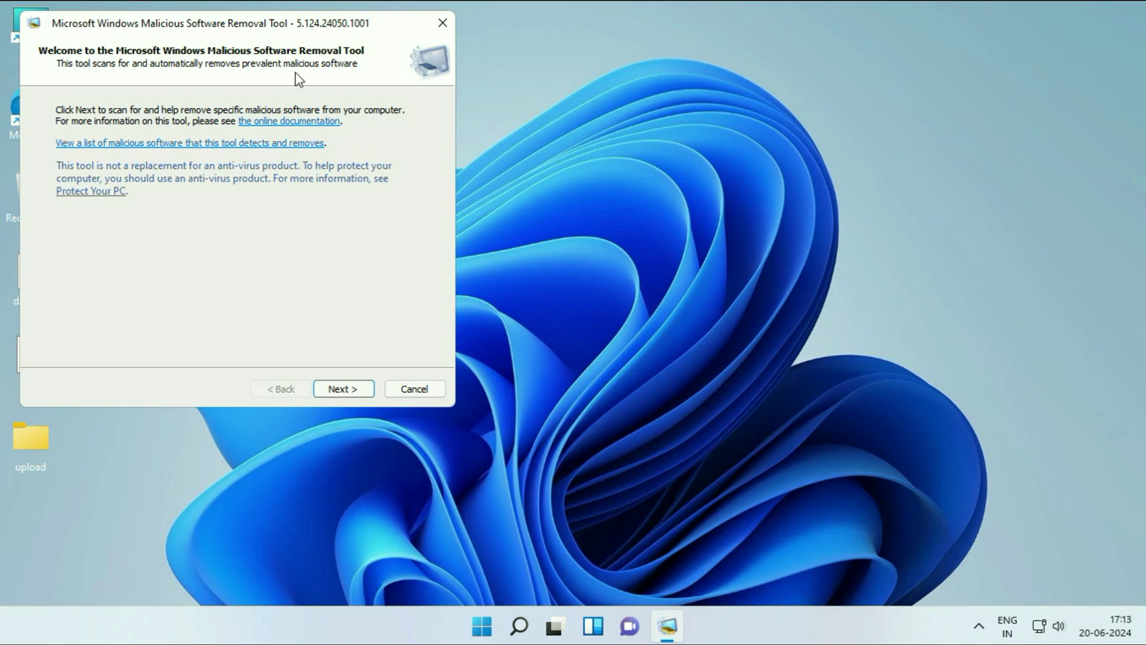
Run a Full scan in the removal tool and finish after no malicious software is found
drag(268, 31, 476, 86)
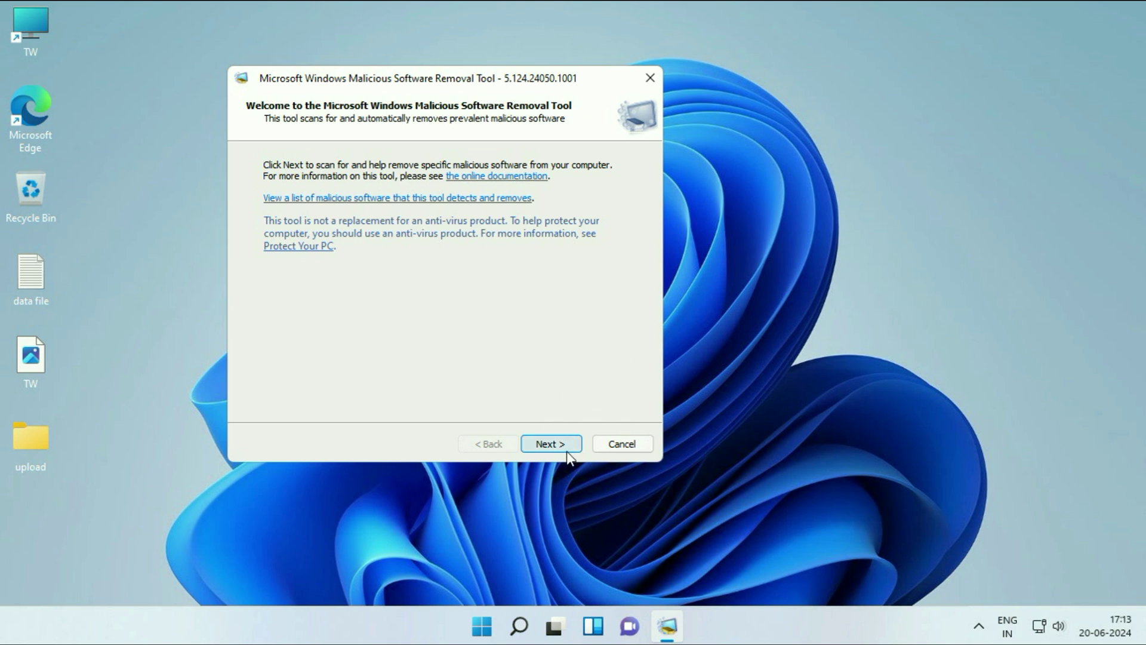
click(548, 444)
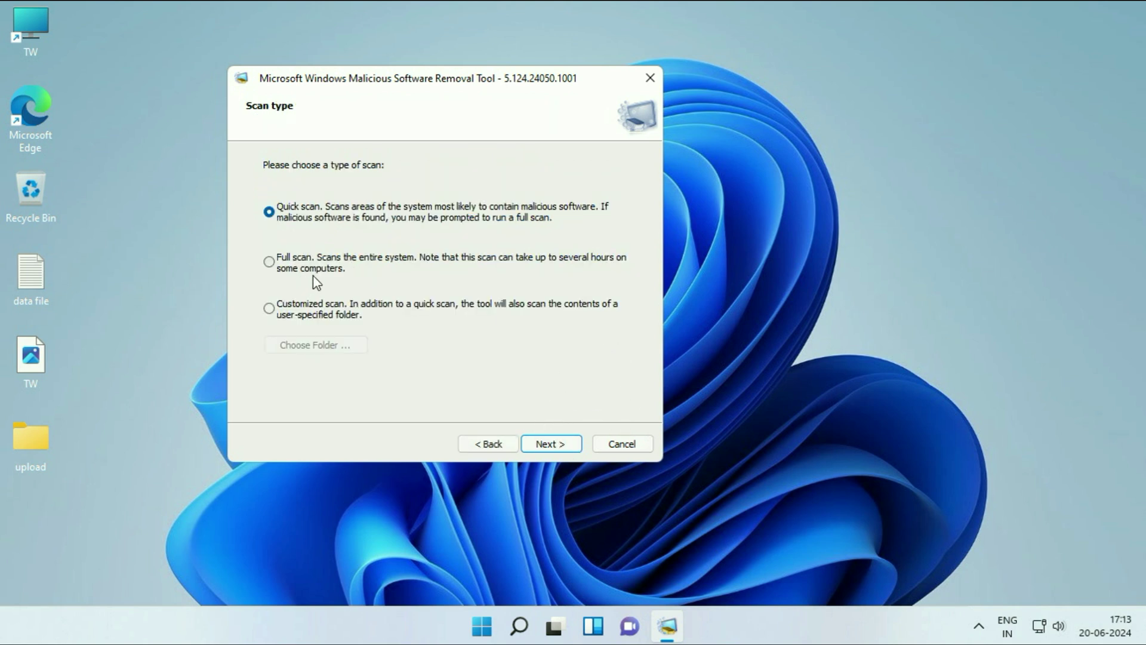
click(269, 262)
click(568, 444)
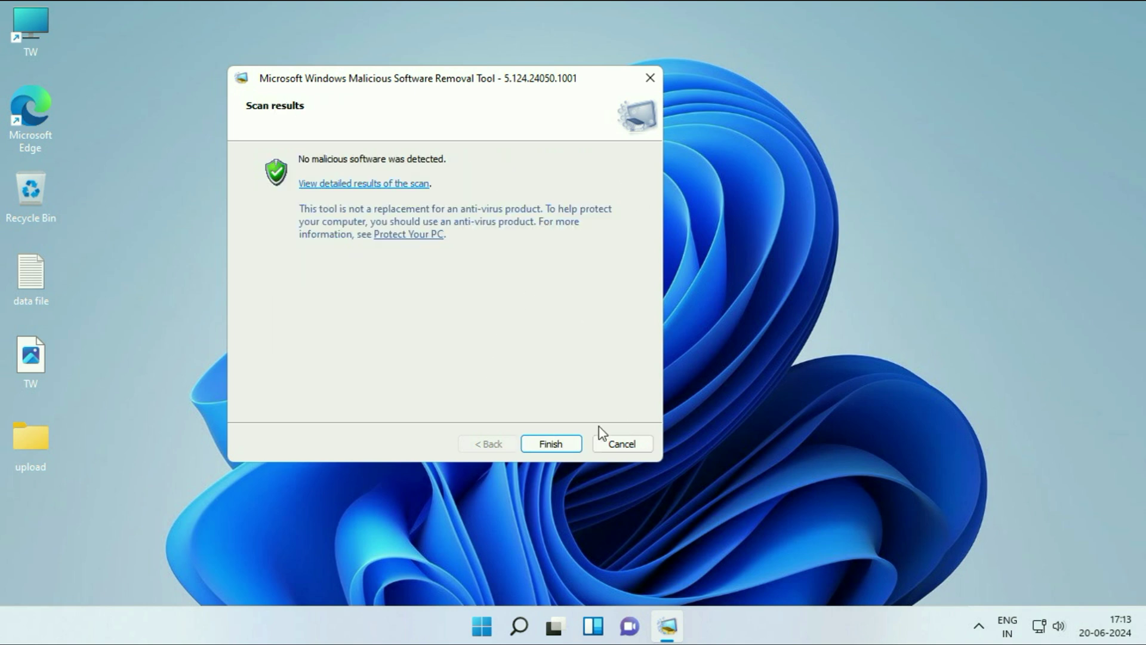
click(553, 444)
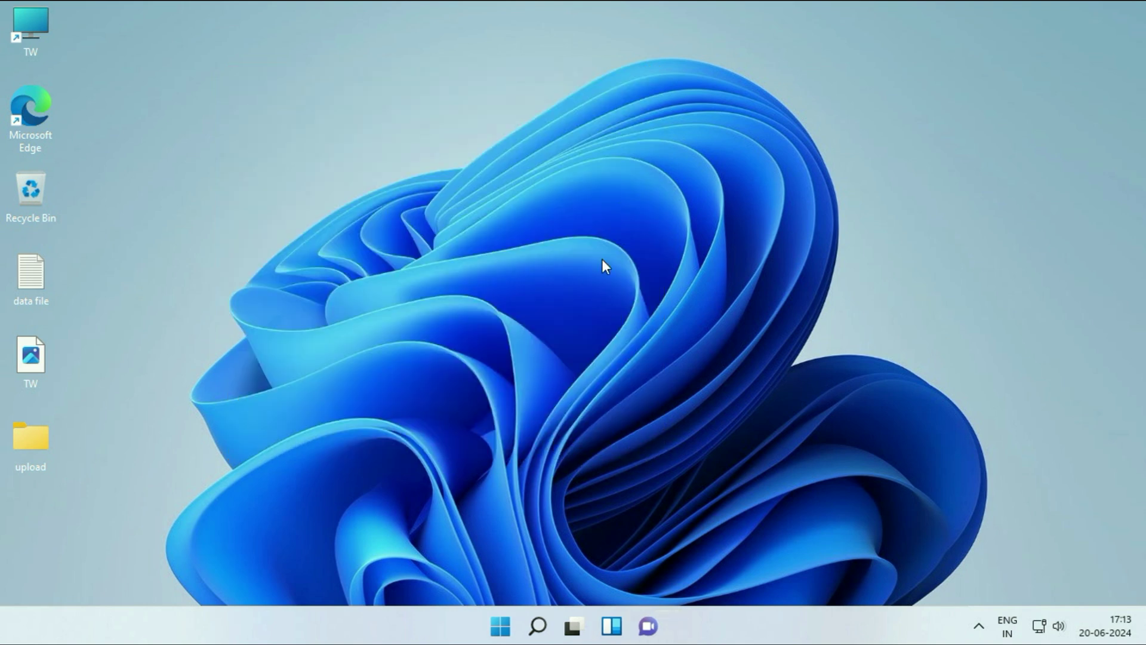